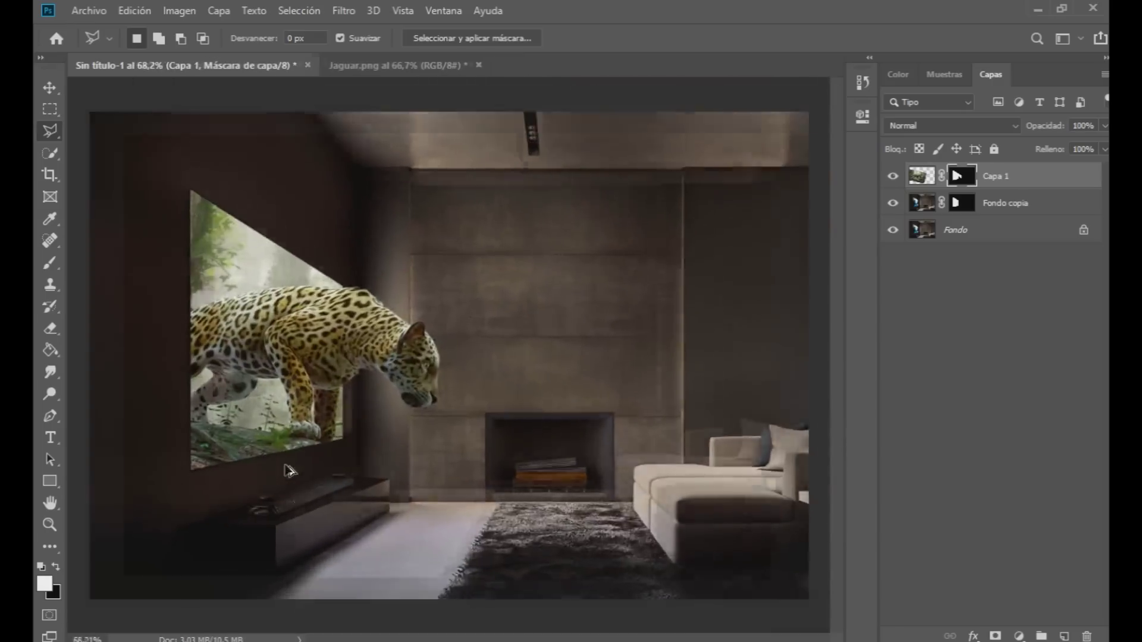
Step: Retouch the Capa 1 mask along the jaguar's outline with a 15 px brush
left_click(50, 263)
right_click(152, 94)
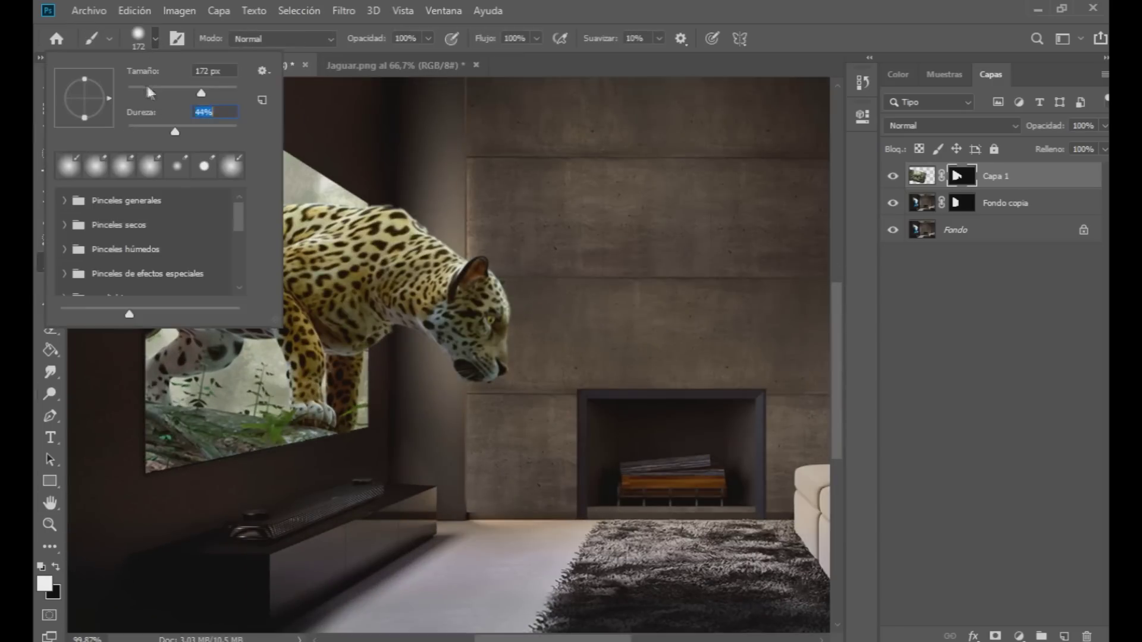
left_click(429, 409)
scroll(394, 277, "up", 10)
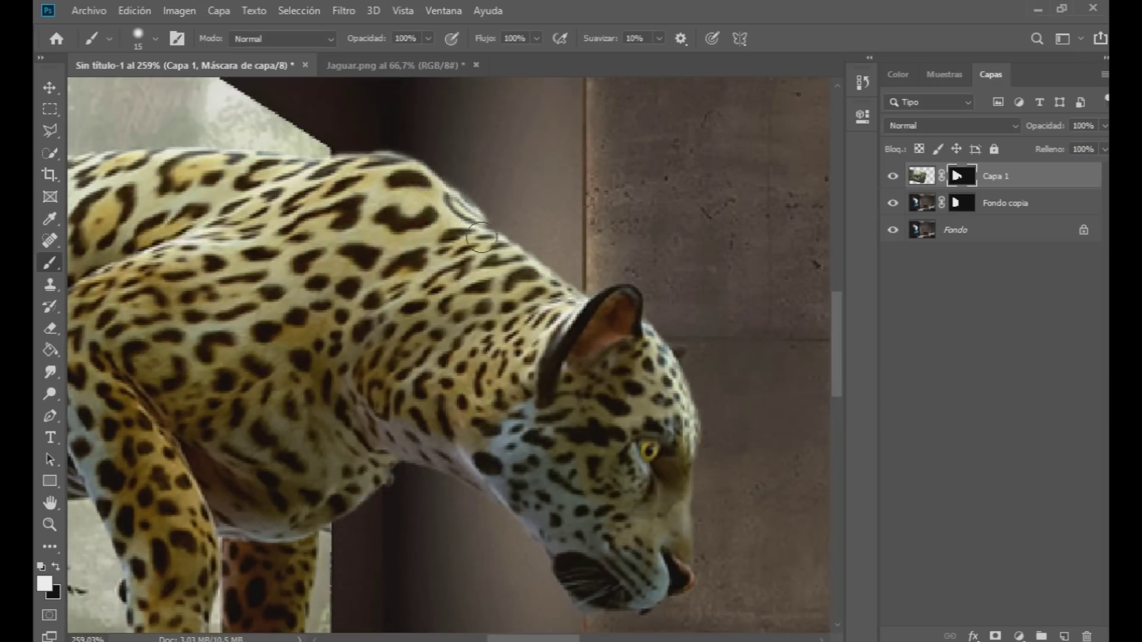
scroll(500, 242, "down", 5)
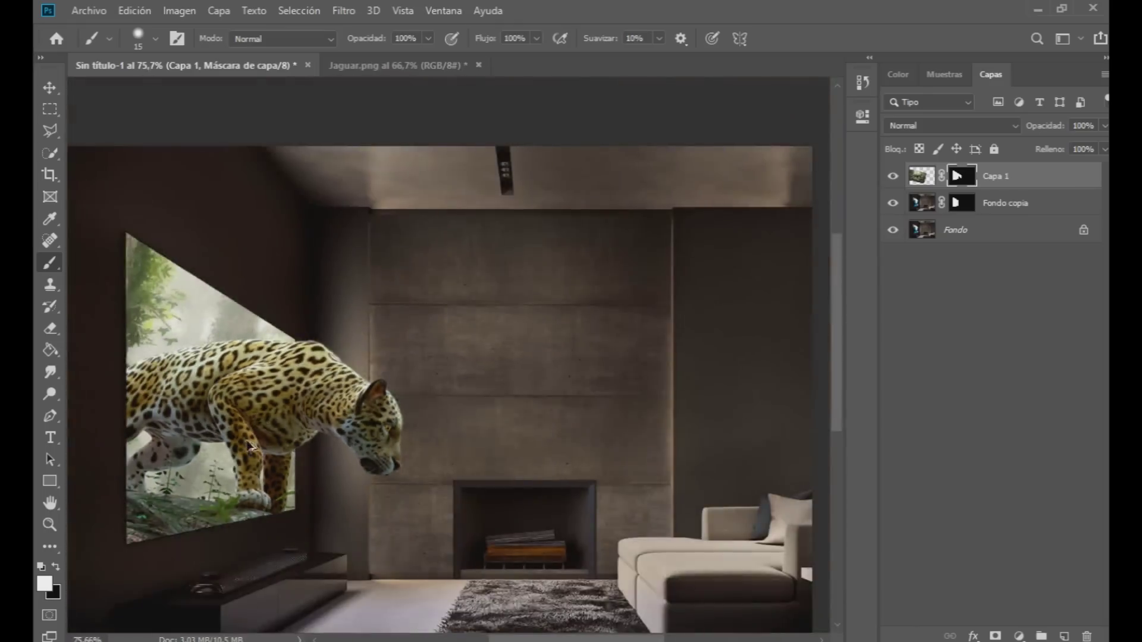
scroll(499, 243, "up", 8)
scroll(390, 309, "down", 8)
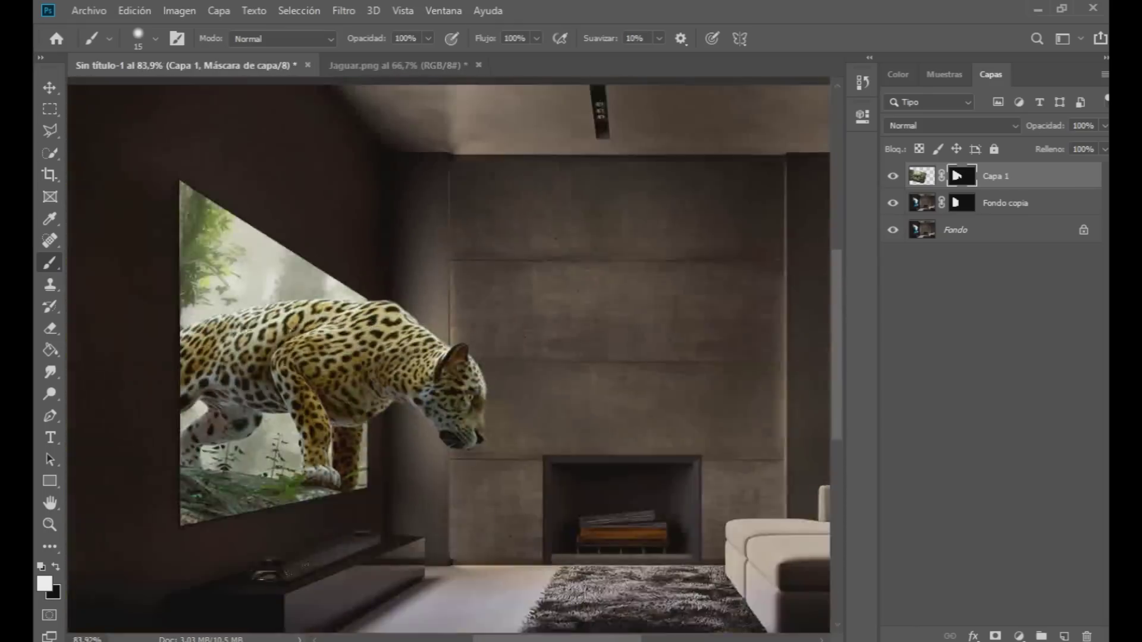
Step: Add a new empty layer above Capa 1 and fill it entirely with black
key("v")
scroll(357, 333, "up", 2)
scroll(229, 400, "up", 1)
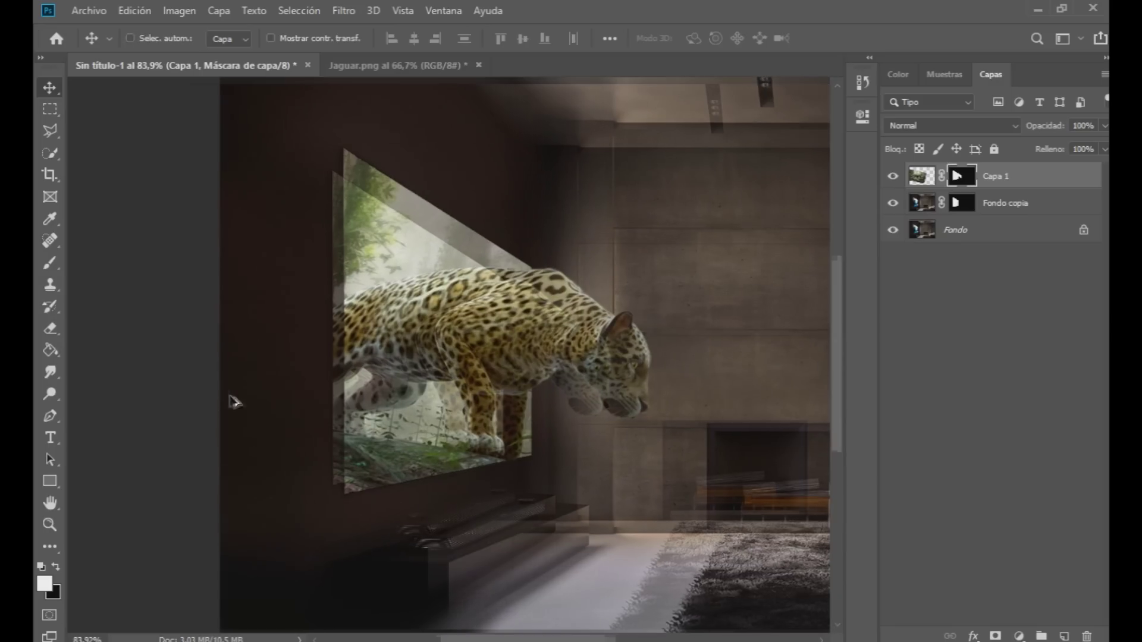
scroll(672, 329, "down", 1)
key("ctrl+shift+alt+n")
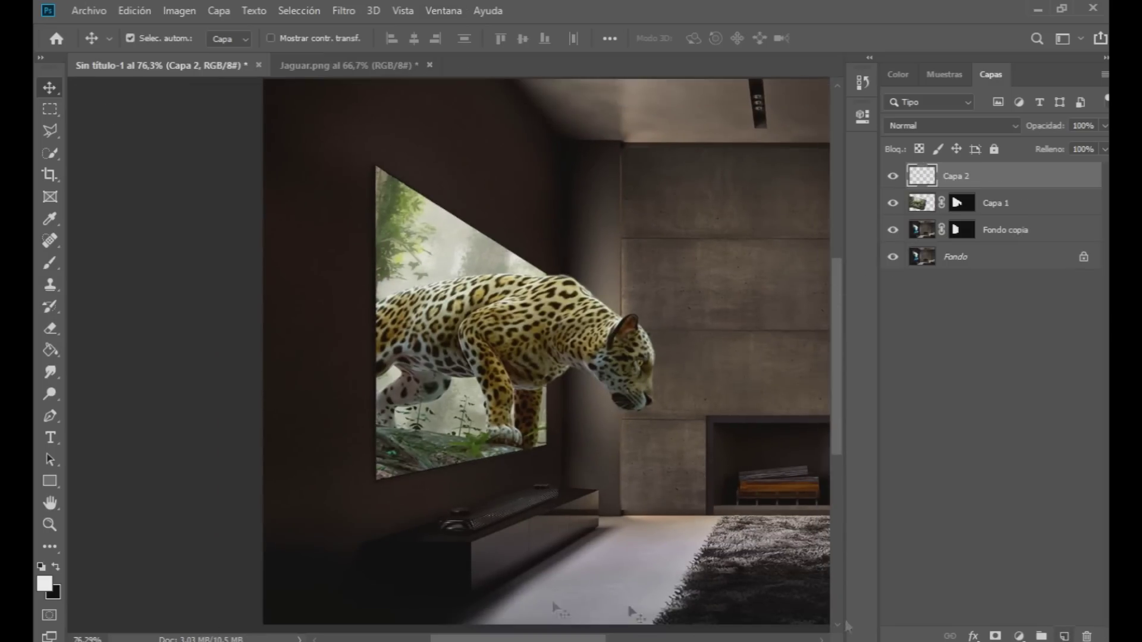
left_click(53, 352)
left_click(708, 361)
scroll(708, 361, "down", 4)
Step: Render a centred lens flare on the black layer using Prime de 105 mm, with the brightness slightly below 100%
left_click(344, 11)
mouse_move(407, 284)
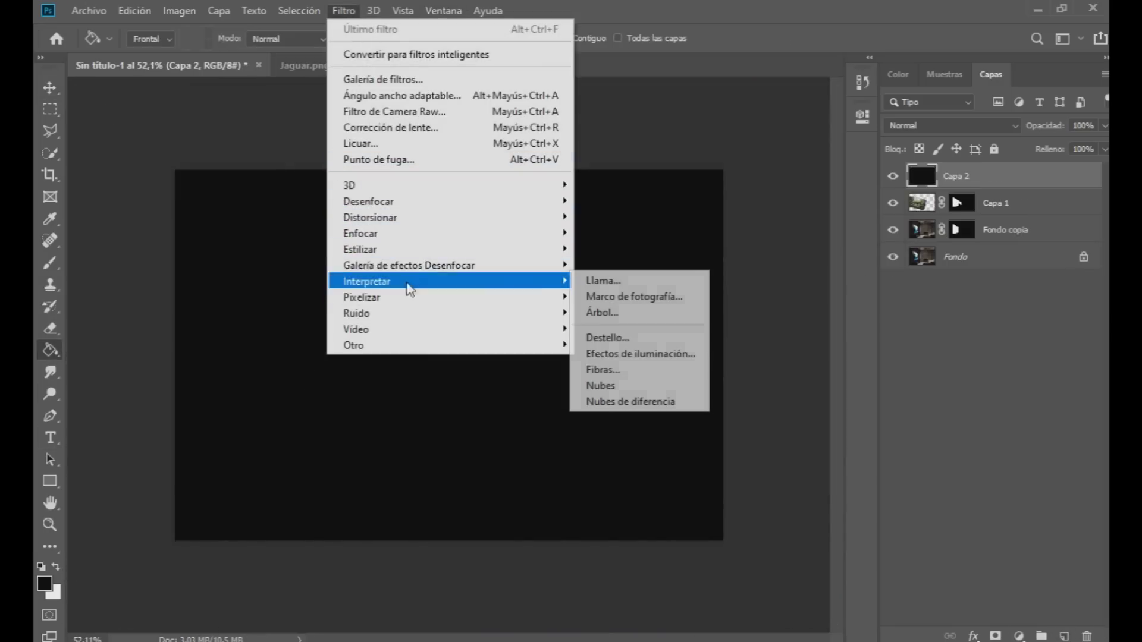
left_click(612, 339)
left_click(444, 434)
left_click_drag(490, 215, 509, 229)
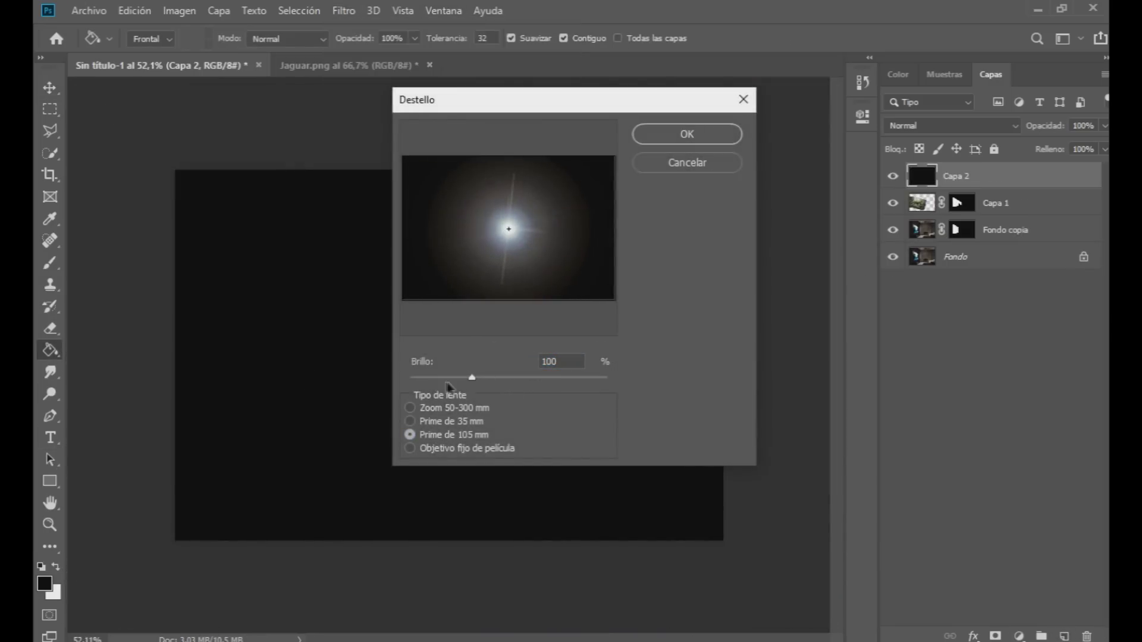
left_click(458, 379)
left_click(684, 136)
Step: Apply a Gaussian Blur with a radius of about 29 pixels to the flare on Capa 2
left_click(344, 11)
mouse_move(382, 194)
left_click(658, 315)
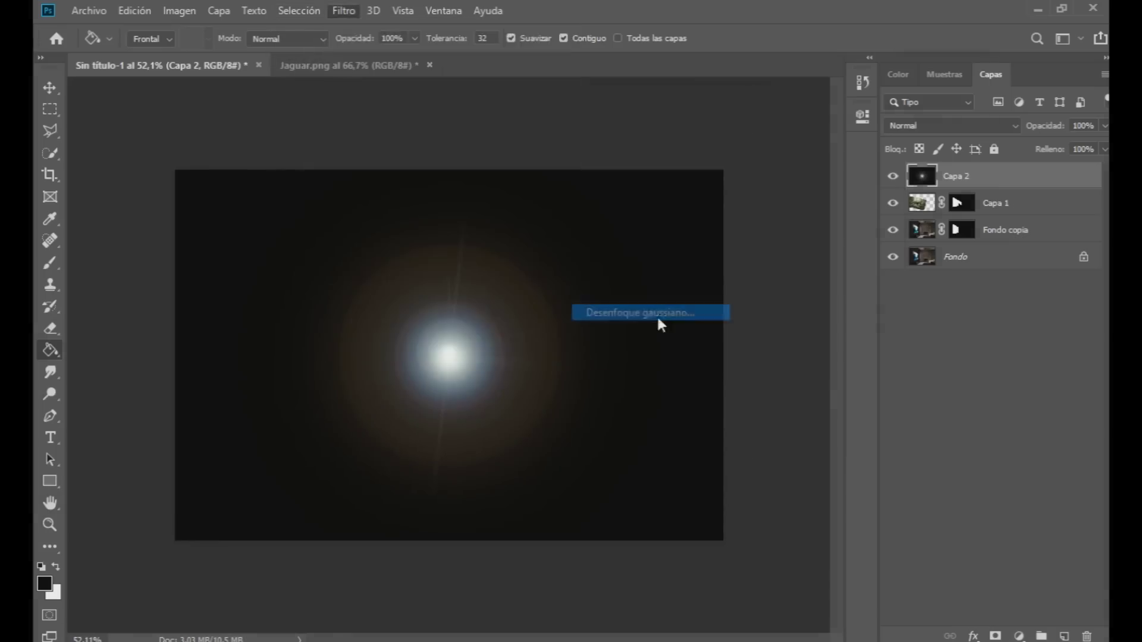
left_click(779, 376)
left_click(910, 153)
Step: Set the blending mode of Capa 2 to Trama and move the glow over the television screen
left_click(951, 126)
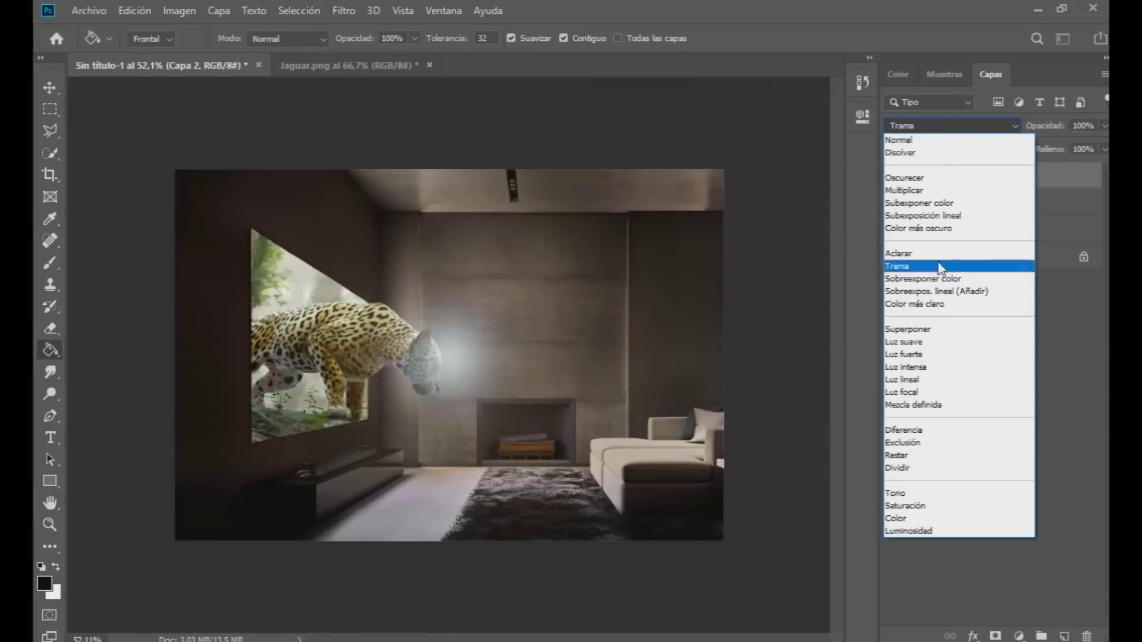
left_click(916, 266)
key("v")
left_click_drag(390, 351, 294, 245)
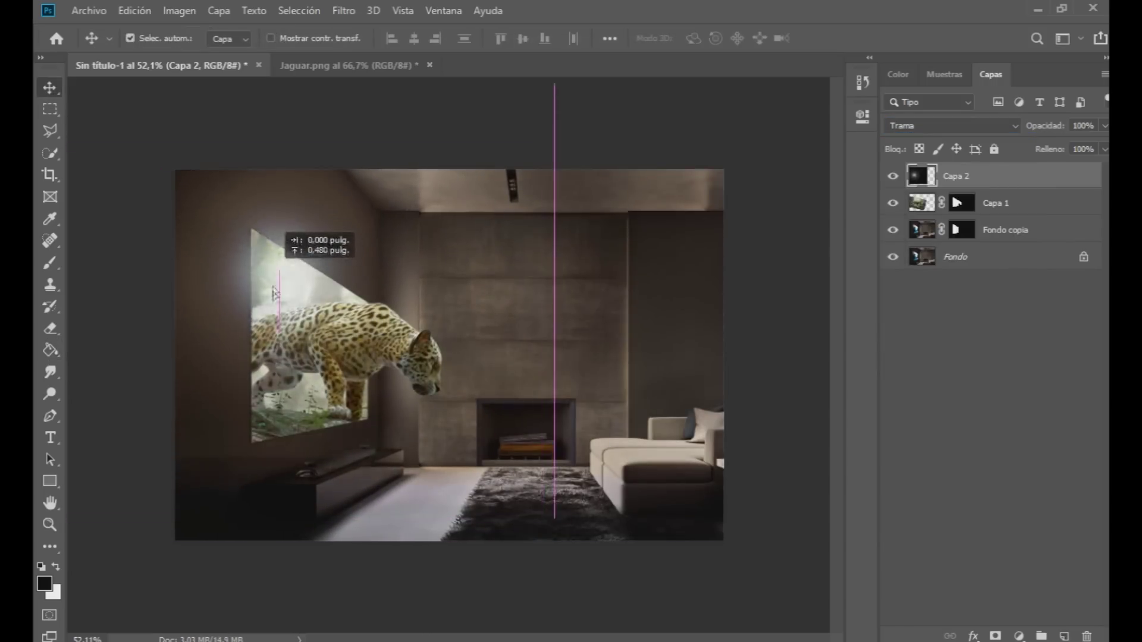
Step: Stretch the glow on Capa 2 to about 165% width and 213% height
key("ctrl+t")
left_click_drag(288, 146, 287, 27)
scroll(518, 333, "down", 4)
left_click_drag(519, 340, 633, 341)
left_click_drag(347, 149, 353, 89)
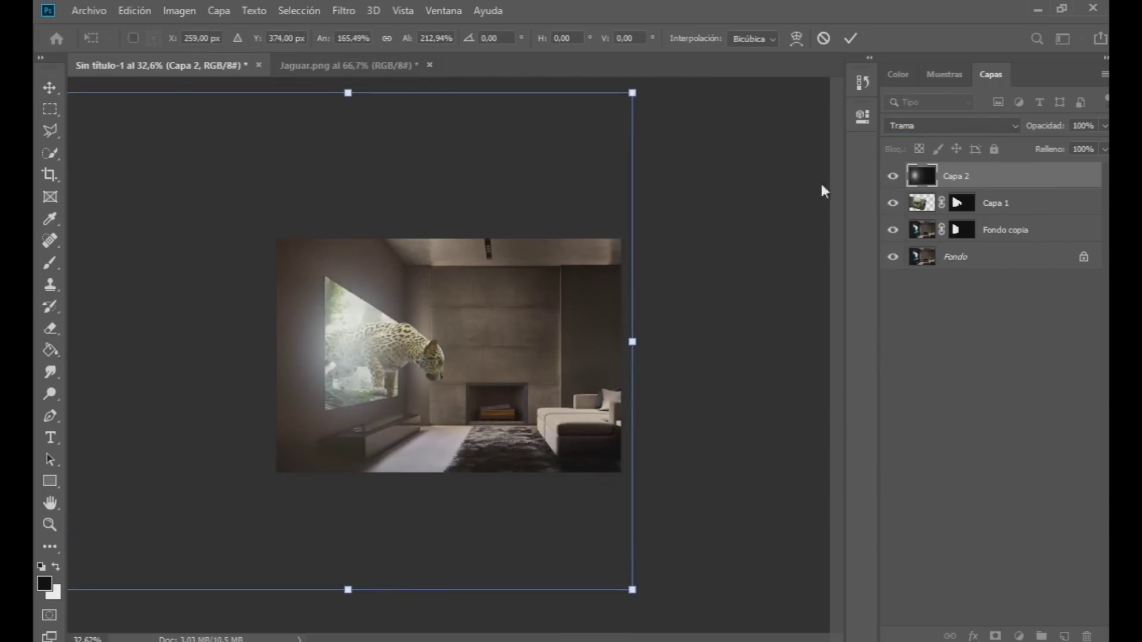
key("Return")
Step: Load the Capa 1 mask as a selection and invert it
left_click(966, 206, "ctrl")
left_click(961, 208)
scroll(226, 444, "up", 3)
left_click(311, 11)
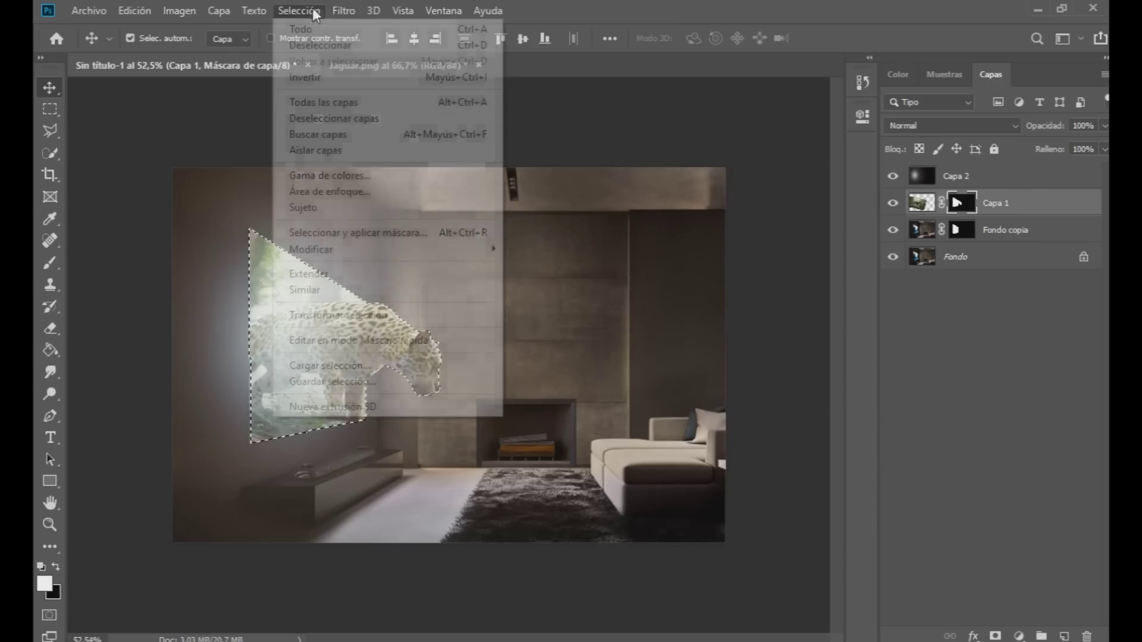
left_click(316, 76)
Step: Erase the glow on Capa 2 from the wall around the television with a 200 px eraser, and clear the selection
key("e")
left_click(1005, 176)
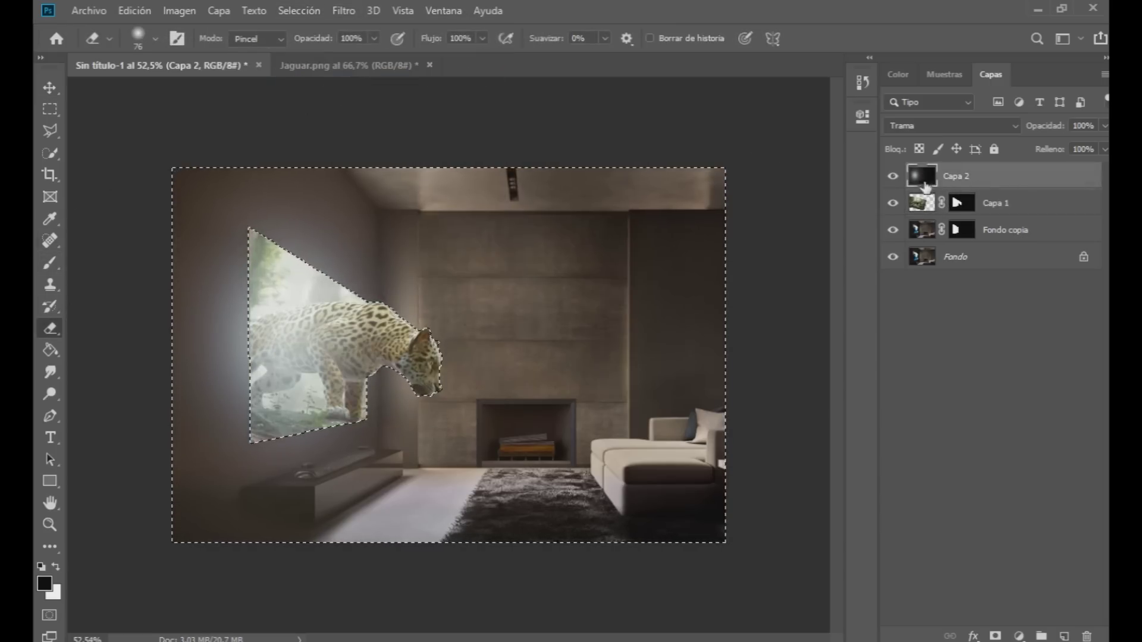
key("x")
left_click(139, 40)
type("200")
key("Return")
mouse_move(241, 239)
left_mouse_down()
mouse_move(209, 199)
mouse_move(207, 501)
mouse_move(277, 515)
left_mouse_up()
mouse_move(265, 182)
left_mouse_down()
mouse_move(364, 232)
mouse_move(221, 437)
mouse_move(210, 476)
left_mouse_up()
left_click(50, 130)
left_click(137, 215)
double_click(152, 173)
left_click(536, 281)
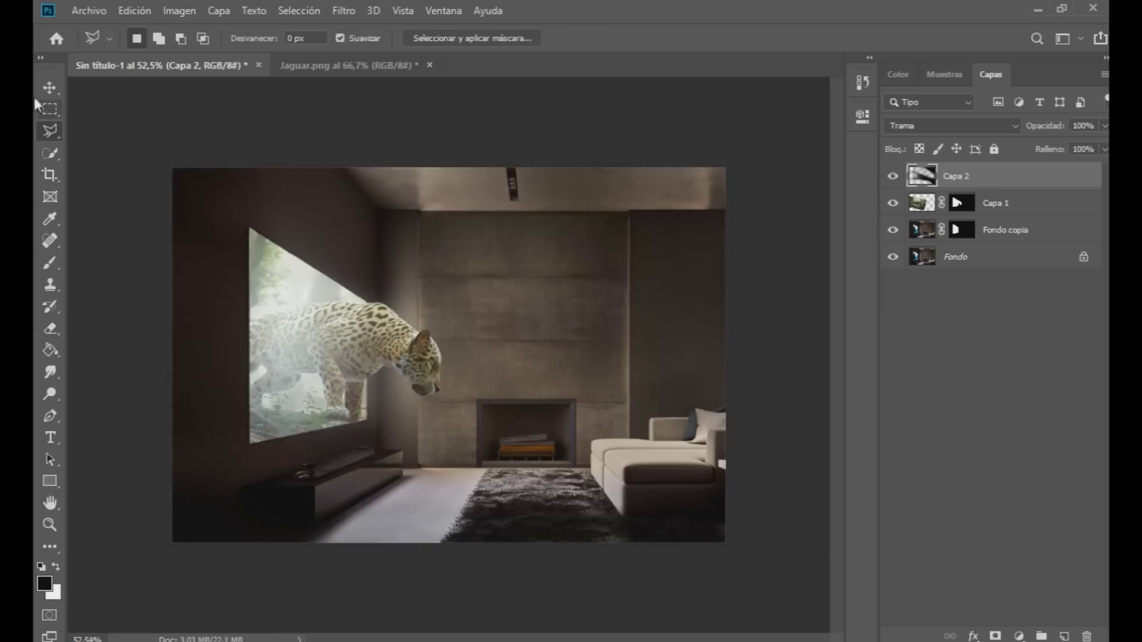
Step: Lower the opacity of the glow layer Capa 2 to 45%
left_click(50, 88)
left_click(1105, 125)
left_click_drag(1105, 146, 1061, 145)
Step: Soften the glow on Capa 2 with a low-radius Gaussian Blur, and switch to the Eraser at 71% opacity
left_click(343, 11)
mouse_move(420, 201)
left_click(671, 313)
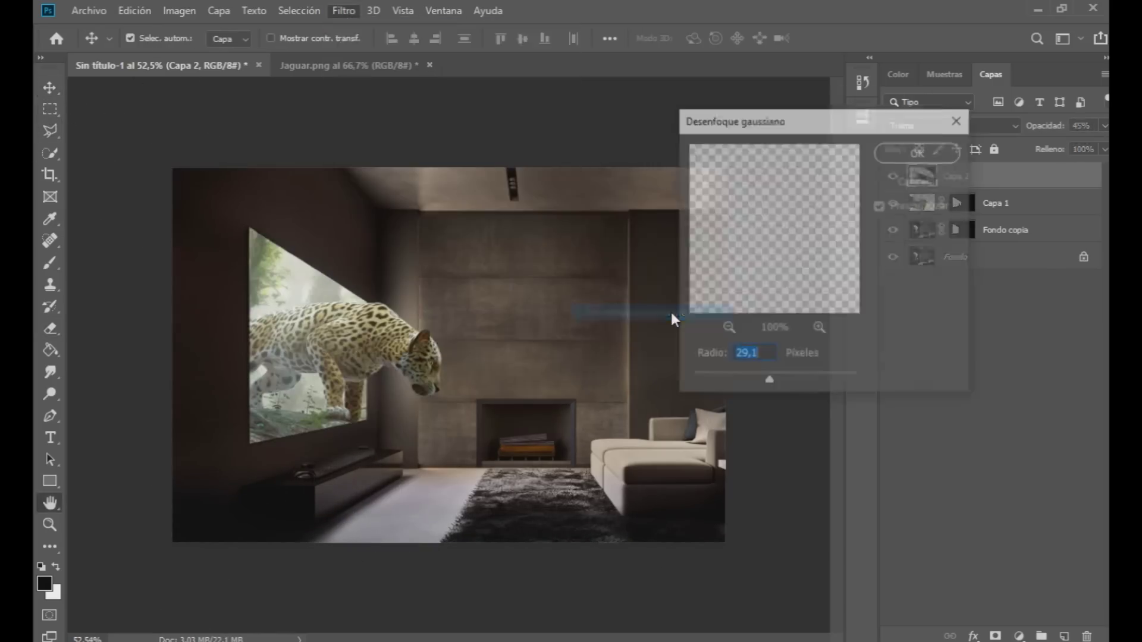
left_click(720, 377)
left_click(900, 159)
key("e")
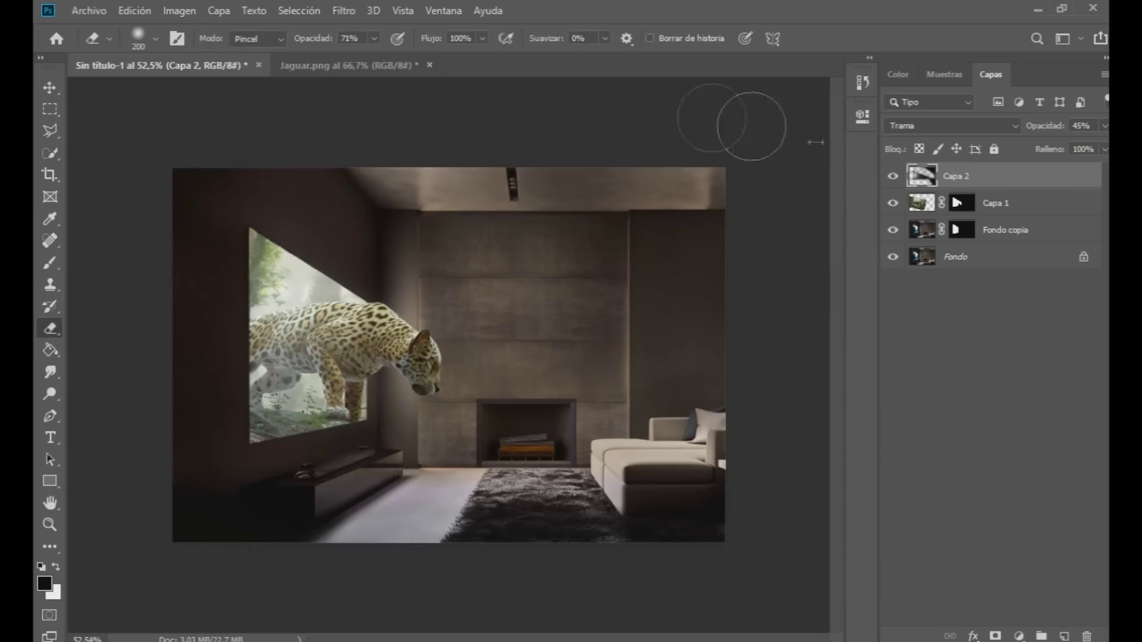
Step: Reshape the Curves of the Capa 1 image to darken the jaguar and strengthen its contrast
left_click(1000, 203)
left_click(179, 11)
mouse_move(354, 59)
left_click(415, 87)
left_click_drag(633, 90, 837, 150)
left_click_drag(813, 308, 821, 323)
left_click_drag(853, 282, 855, 266)
mouse_move(738, 414)
left_mouse_down()
mouse_move(722, 408)
mouse_move(740, 413)
left_mouse_up()
left_click_drag(822, 323, 800, 333)
left_click_drag(684, 147, 399, 168)
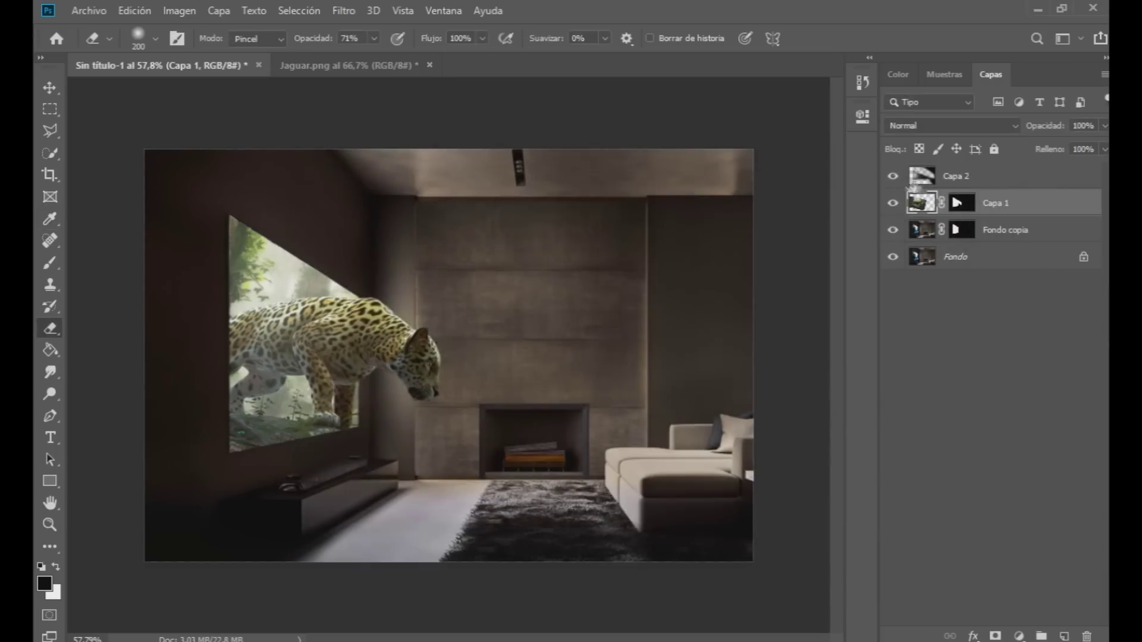
Step: Colorize the glow on Capa 2 in teal with Hue/Saturation, reduce its lightness, and set the layer opacity to 25%
left_click(179, 10)
mouse_move(255, 52)
left_click(459, 143)
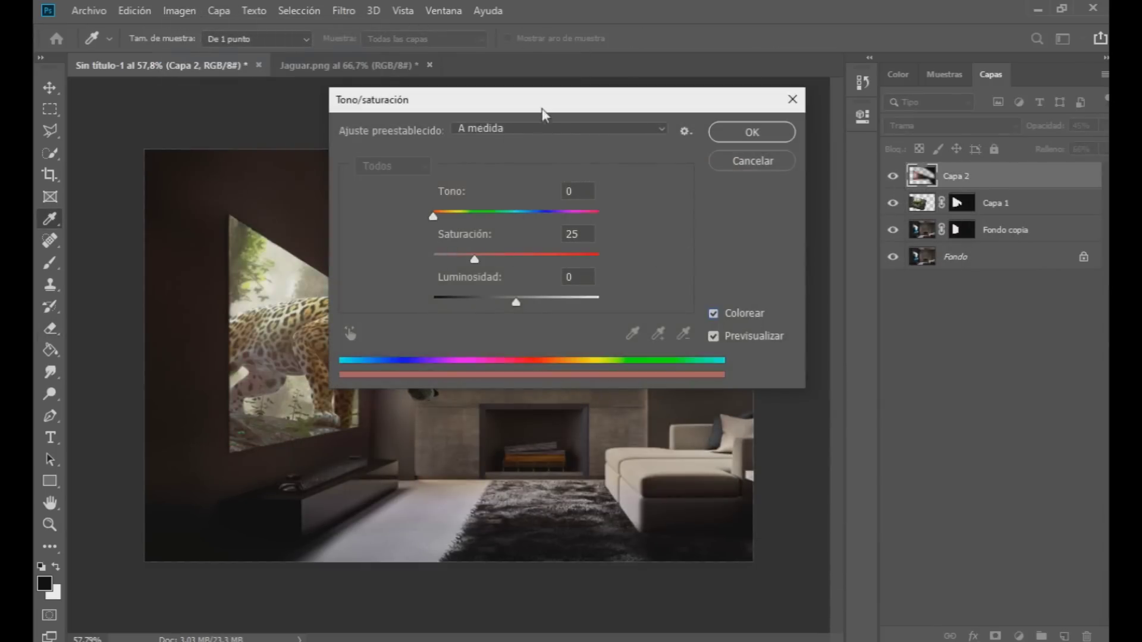
left_click_drag(544, 111, 878, 155)
left_click_drag(872, 302, 847, 304)
left_click_drag(851, 346, 809, 347)
left_click_drag(928, 147, 722, 180)
left_click(880, 210)
scroll(266, 389, "up", 6)
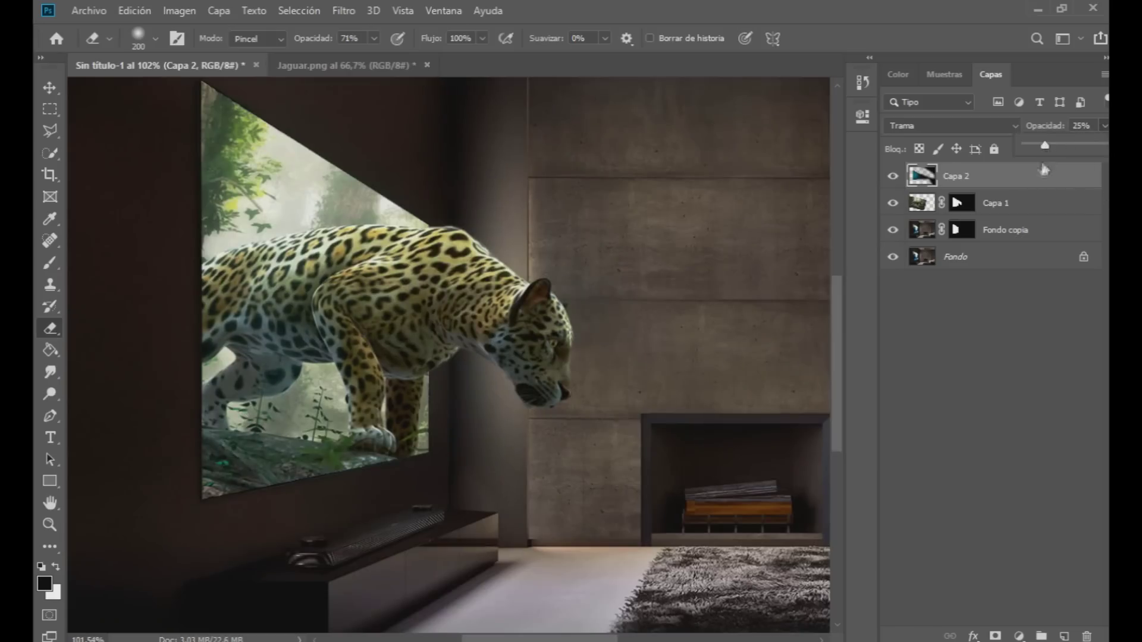
Step: Strongly raise the saturation of the blues and greens in the Capa 1 image with Hue/Saturation
left_click(925, 203)
left_click(179, 10)
mouse_move(238, 49)
left_click(416, 142)
left_click_drag(570, 170, 708, 218)
left_click(676, 289)
left_click(640, 376)
left_click_drag(783, 382, 846, 383)
left_click(684, 289)
left_click(661, 348)
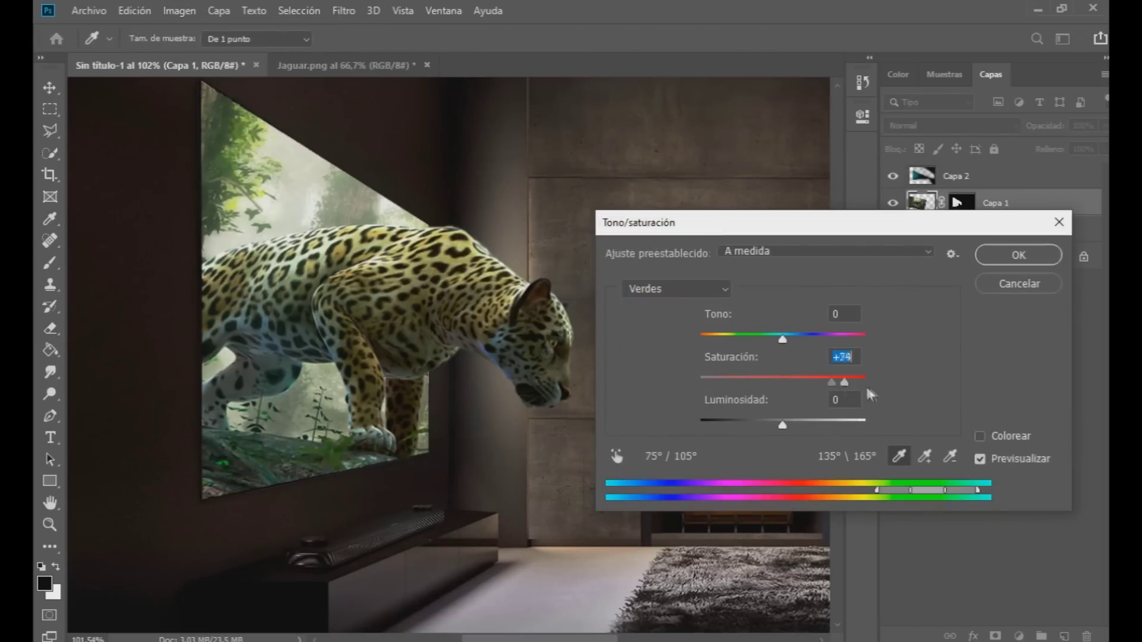
Step: Set the yellows of Capa 1 to saturation +21 and lightness about -36, and adjust the layer's brightness and contrast
left_click(676, 288)
left_click(660, 333)
left_click_drag(782, 381, 764, 383)
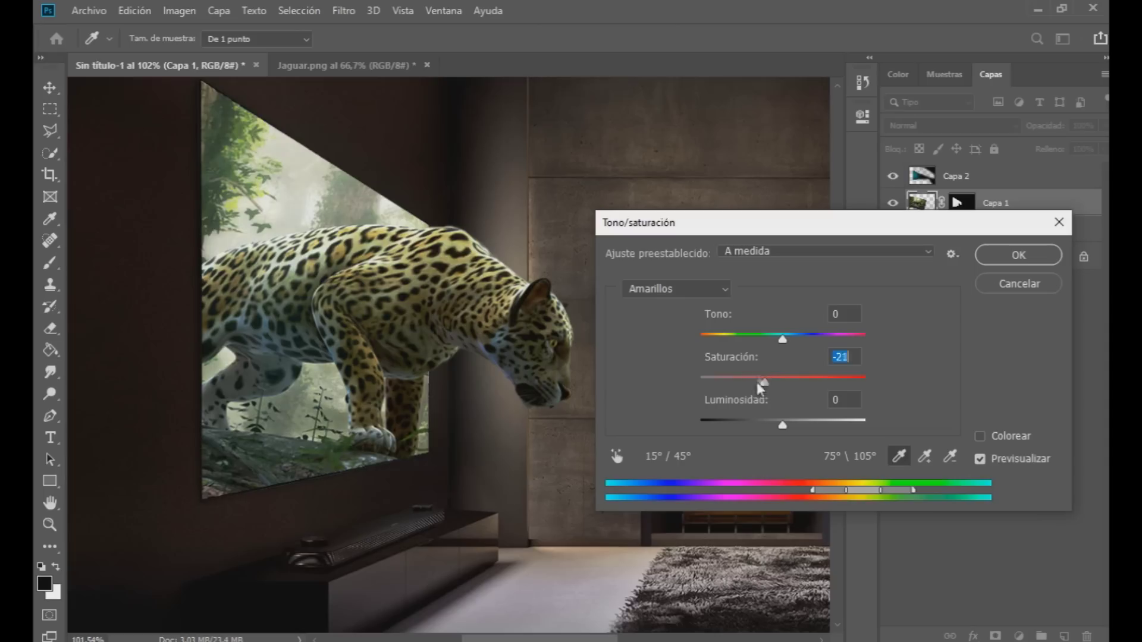
left_click_drag(783, 425, 762, 424)
left_click_drag(766, 382, 801, 384)
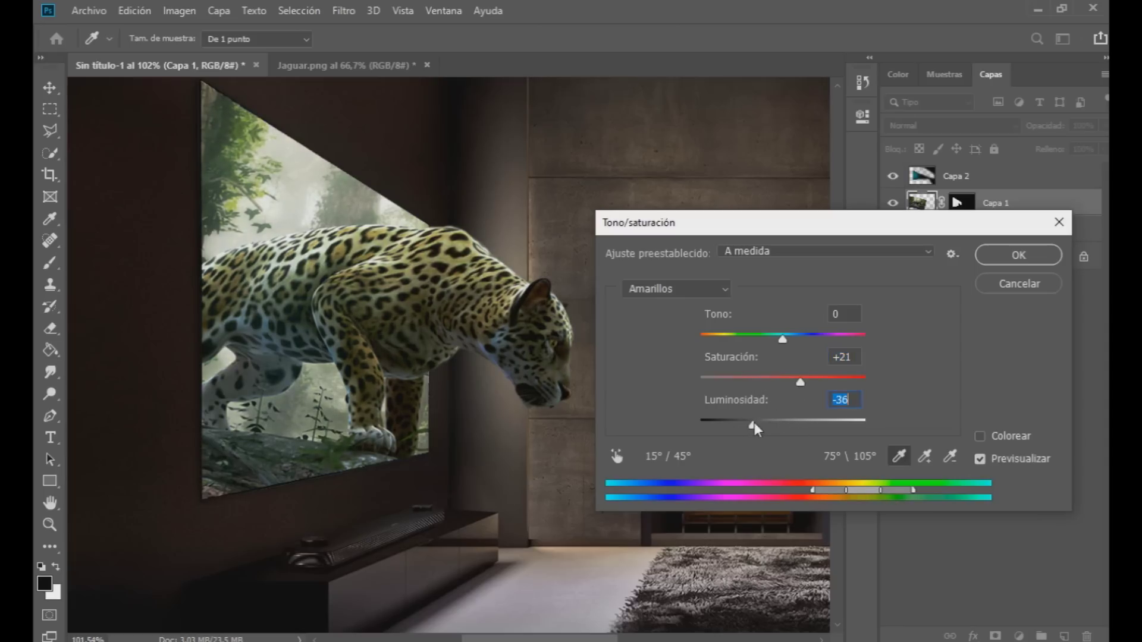
left_click(1019, 254)
left_click(179, 10)
left_click(416, 56)
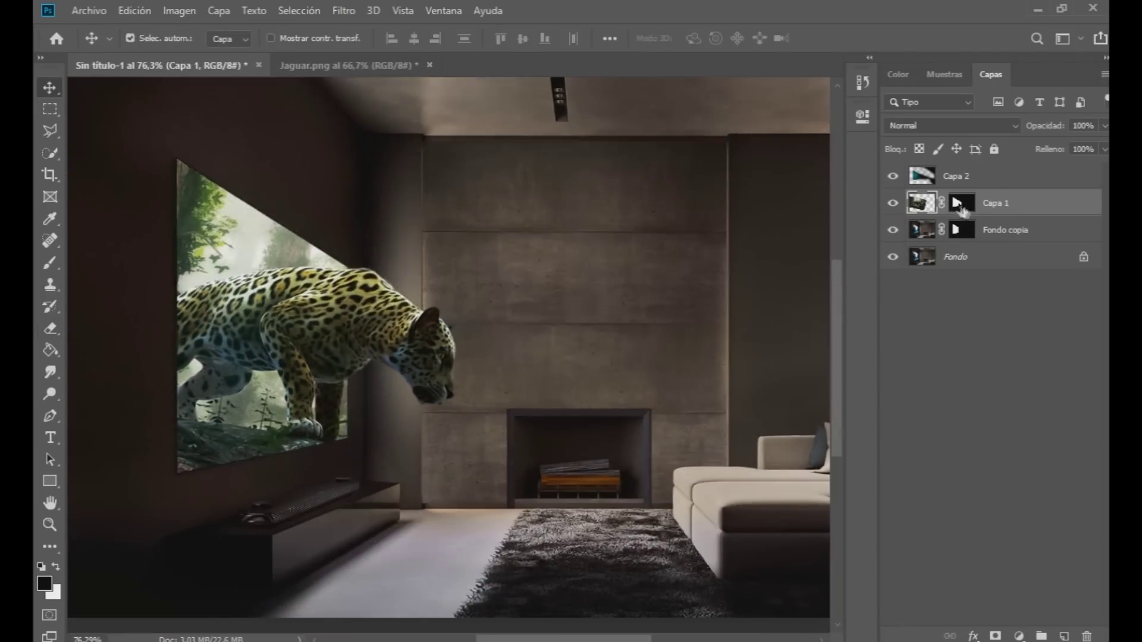
Step: Within a selection of the television screen, darken the lower and side edges of Capa 1 using a black 96 px brush at 46% opacity
left_click(922, 203)
key("b")
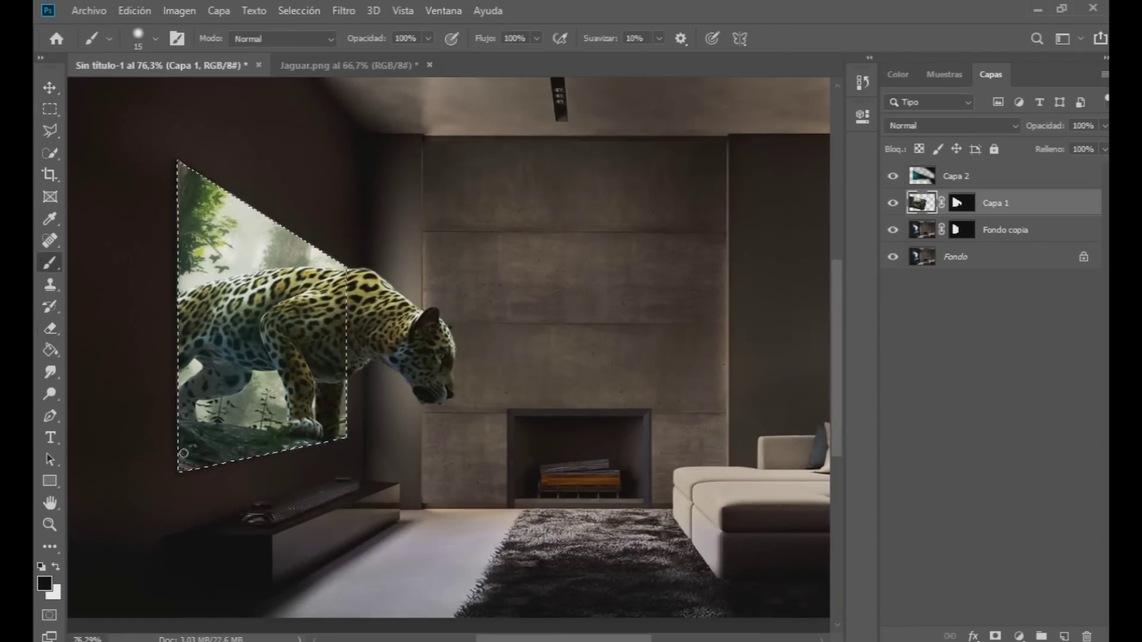
scroll(164, 470, "up", 3)
left_click(156, 39)
left_click(165, 92)
left_click(428, 39)
left_click(155, 38)
left_click(179, 92)
left_click_drag(437, 458, 277, 442)
left_click(457, 59)
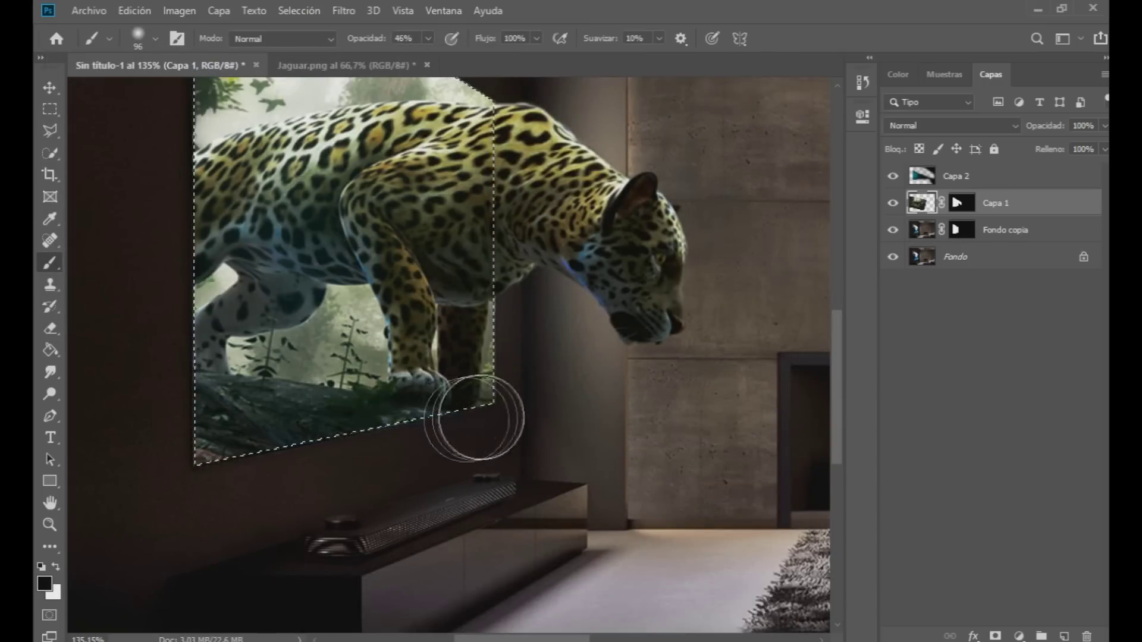
scroll(160, 401, "down", 3)
scroll(198, 97, "down", 1)
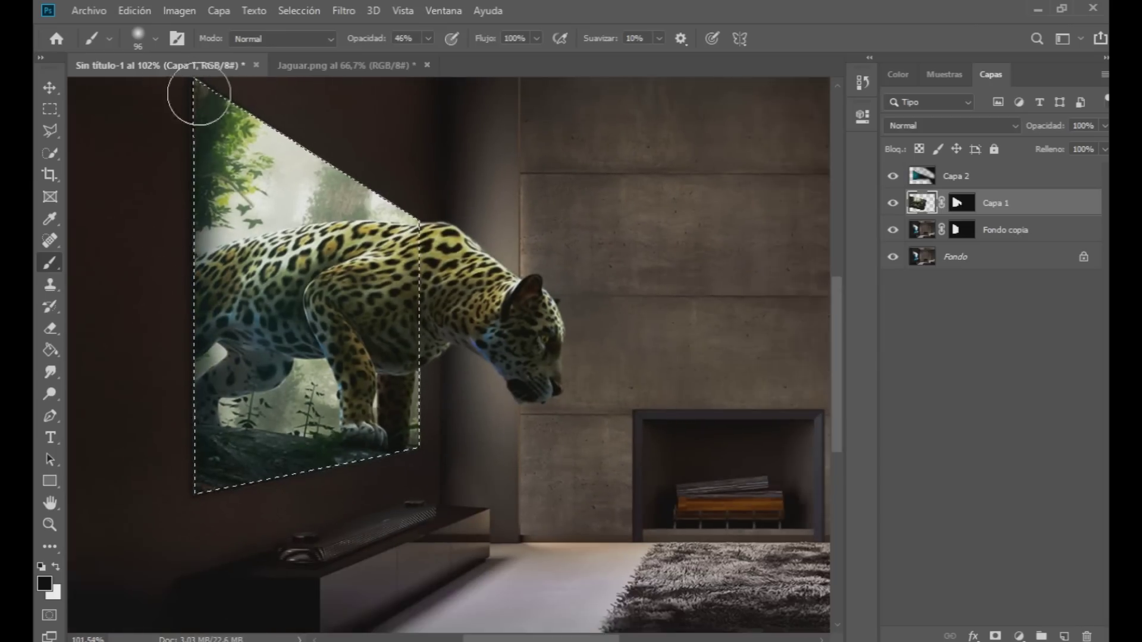
scroll(459, 174, "down", 2)
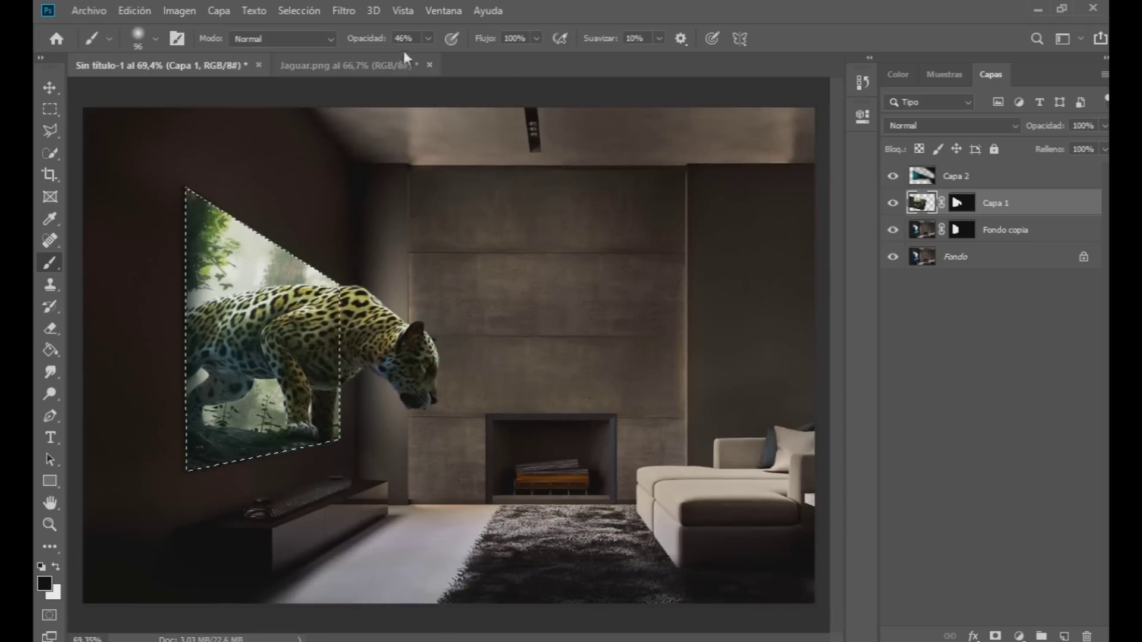
Step: Lightly shade the jungle background inside the screen selection with a black 194 px brush at 22% opacity
left_click(155, 38)
key("Return")
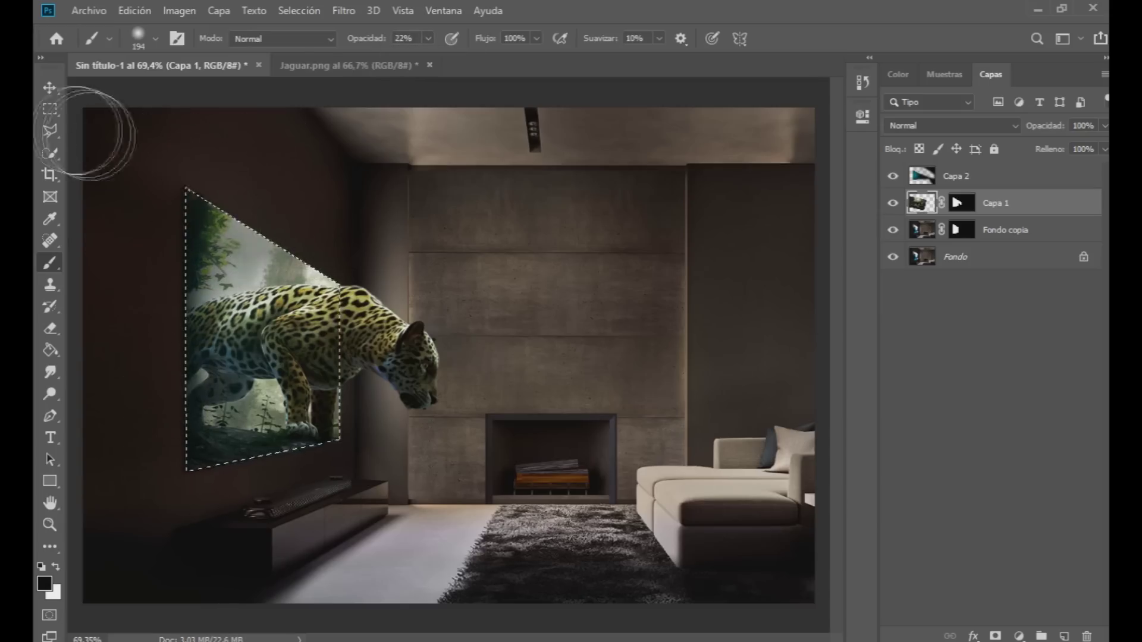
left_click(50, 131)
double_click(131, 152)
left_click(540, 257)
key("ctrl+z")
Step: Darken the upper-left corner of the television image along its edge with a smaller black brush
scroll(97, 252, "up", 6)
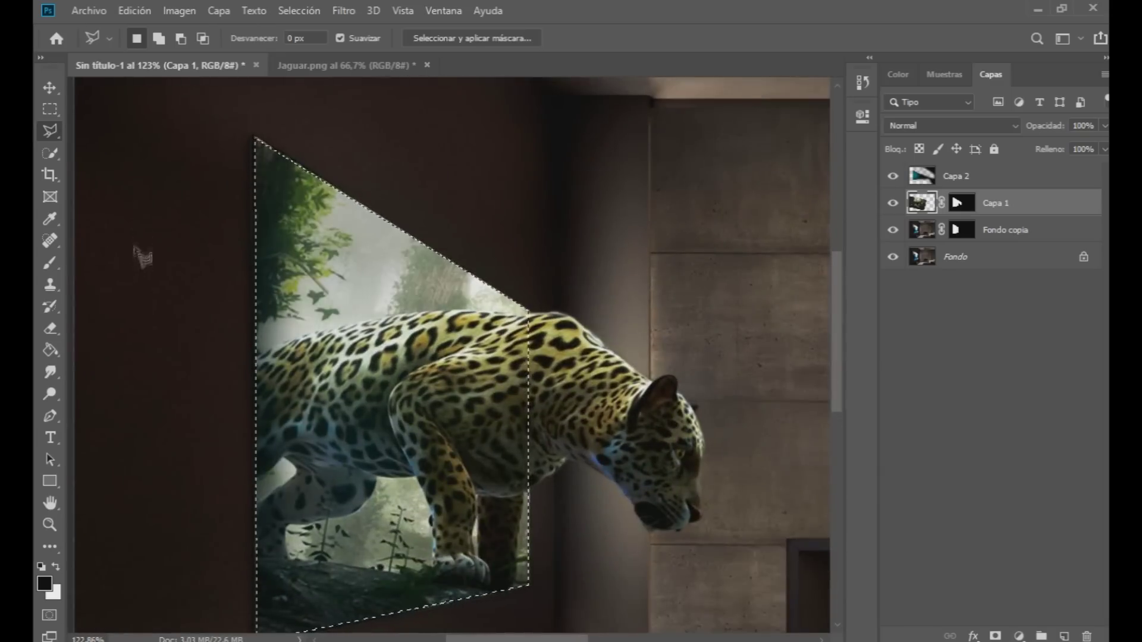
scroll(256, 143, "up", 5)
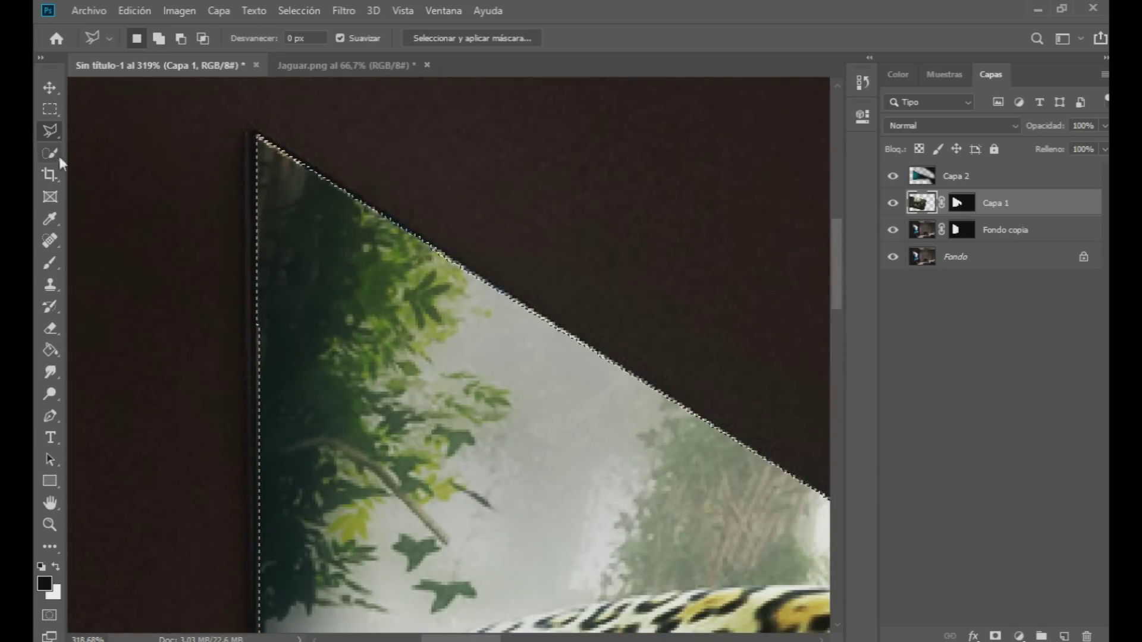
left_click(50, 262)
left_click(156, 39)
left_click_drag(166, 92, 143, 92)
left_click(278, 144)
left_click(267, 151)
scroll(262, 110, "up", 6)
scroll(351, 174, "down", 8)
Step: Clear the television screen selection and return to the Move tool
key("ctrl+d")
key("l")
double_click(249, 182)
key("Return")
left_click(50, 88)
Step: Examine how the jaguar blends with the television and room, and compare the composite with the original Jaguar.png
scroll(519, 421, "down", 8)
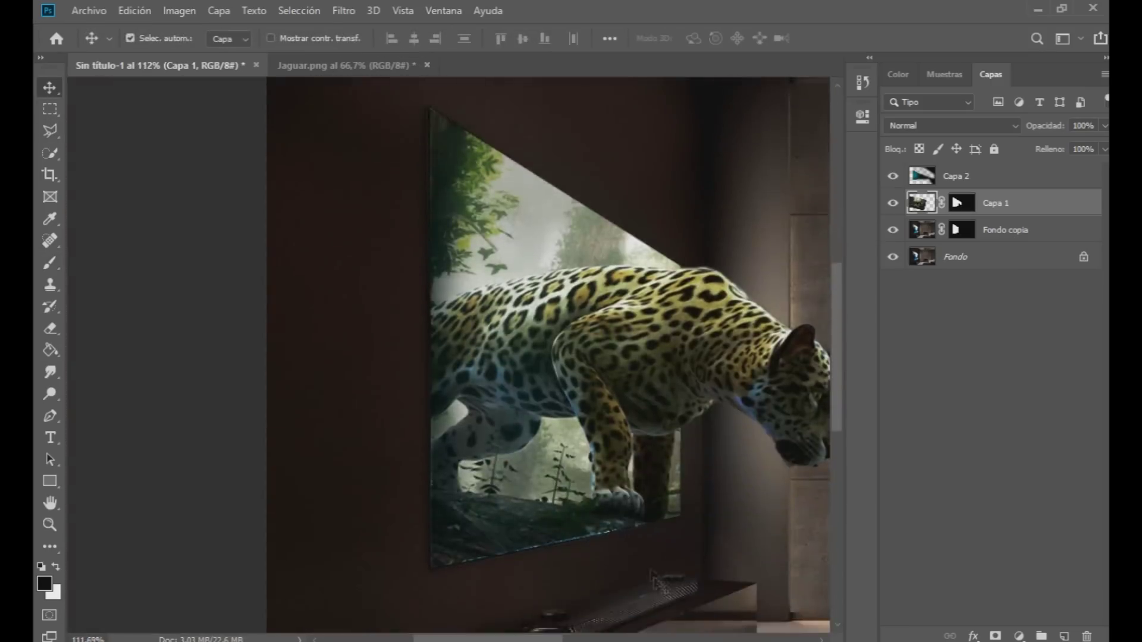
scroll(654, 580, "up", 3)
scroll(533, 589, "down", 3)
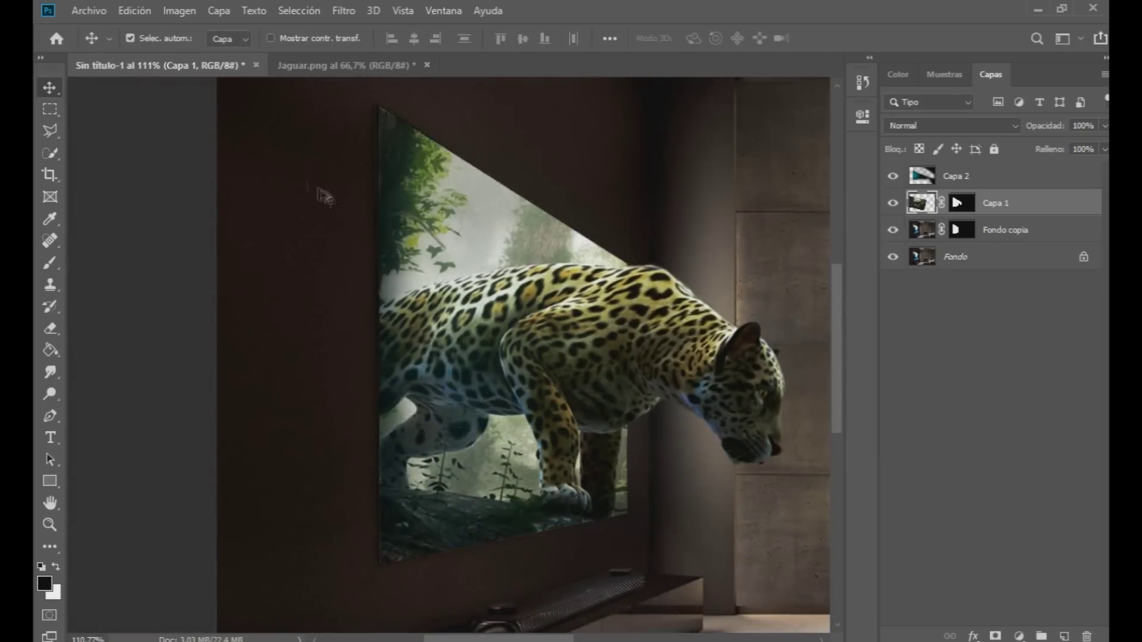
scroll(293, 173, "down", 8)
scroll(268, 416, "up", 8)
left_click(394, 66)
left_click(183, 64)
left_click(348, 66)
left_click(184, 64)
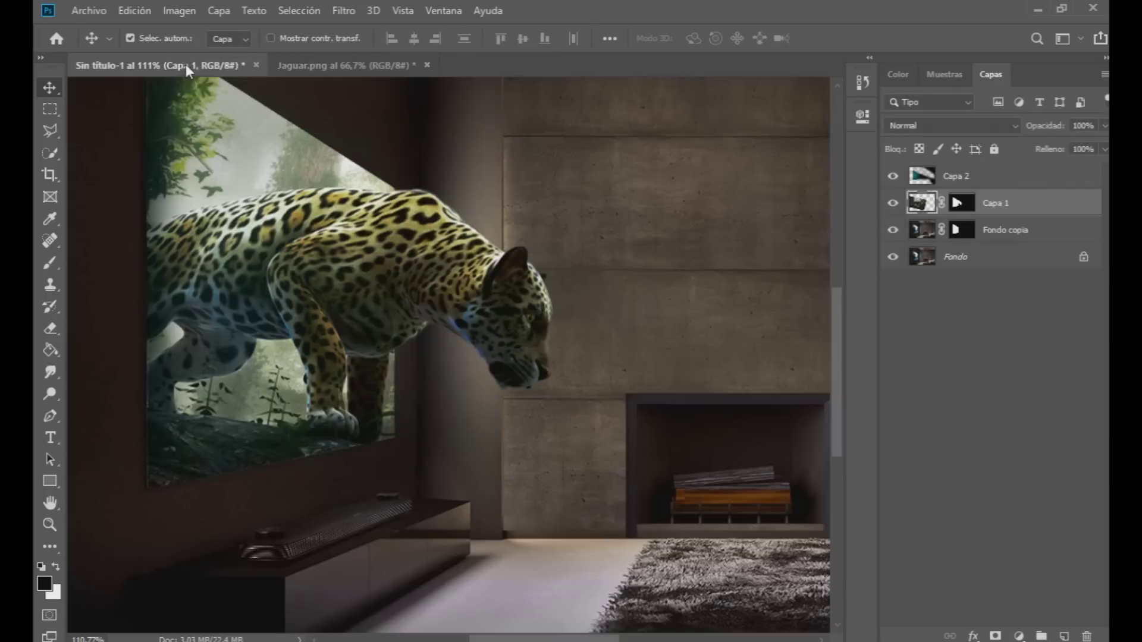
left_click(331, 81)
left_click(331, 67)
left_click(222, 66)
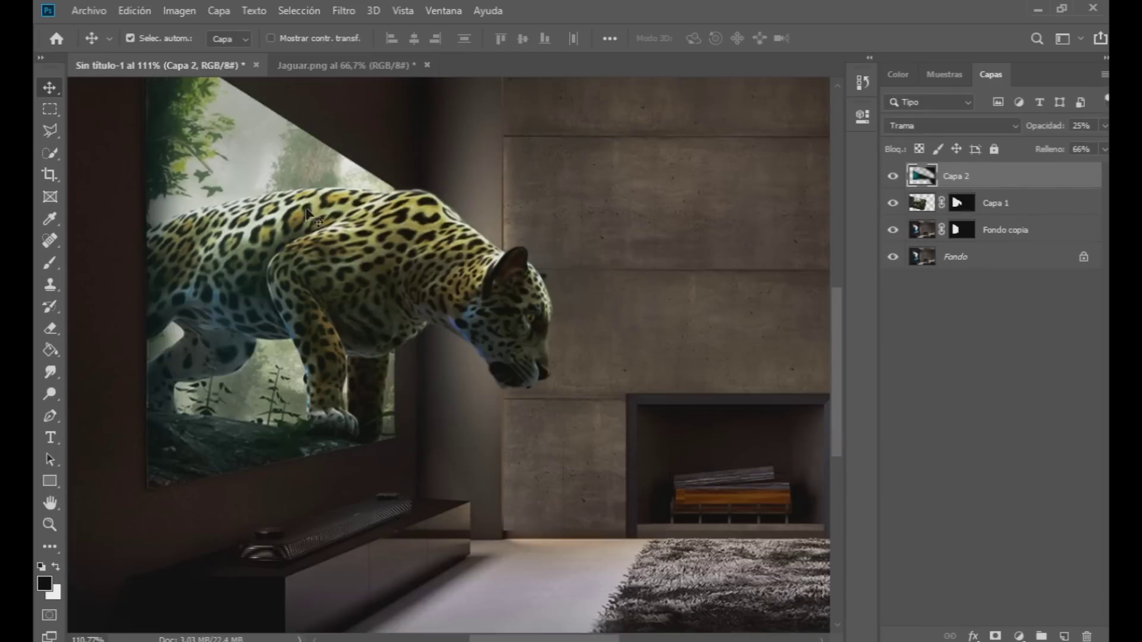
Step: Paint a soft black spot on the floor below the jaguar's head with a 93 px brush, on a new layer beneath Capa 2
scroll(321, 217, "down", 2)
left_click_drag(957, 233, 956, 219)
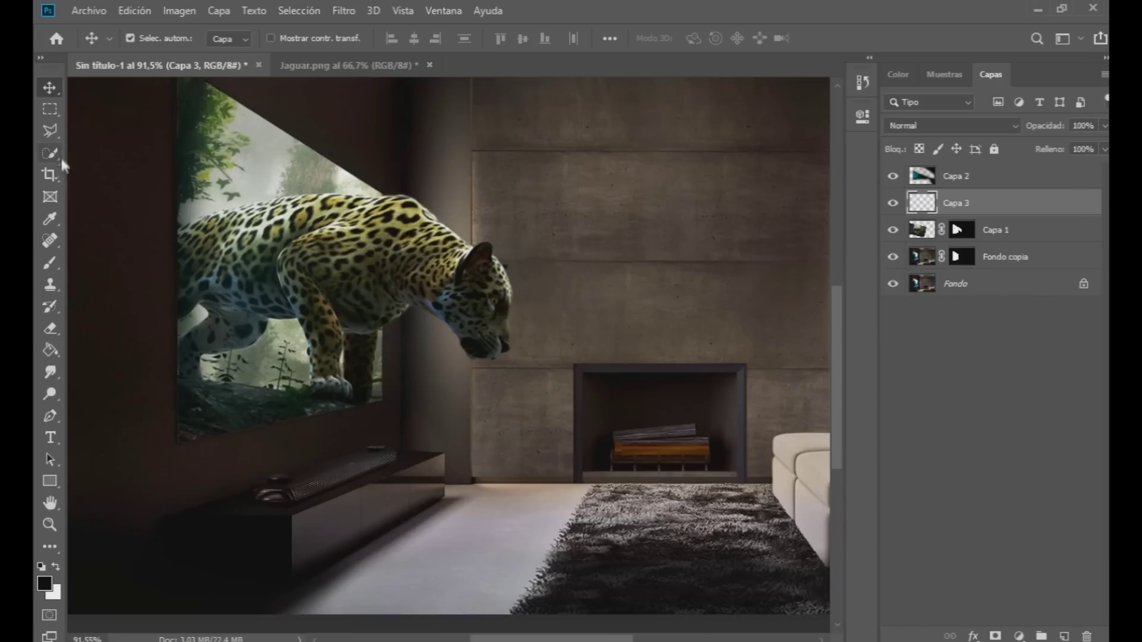
key("b")
left_click(155, 39)
left_click_drag(148, 94, 176, 94)
left_click(509, 523)
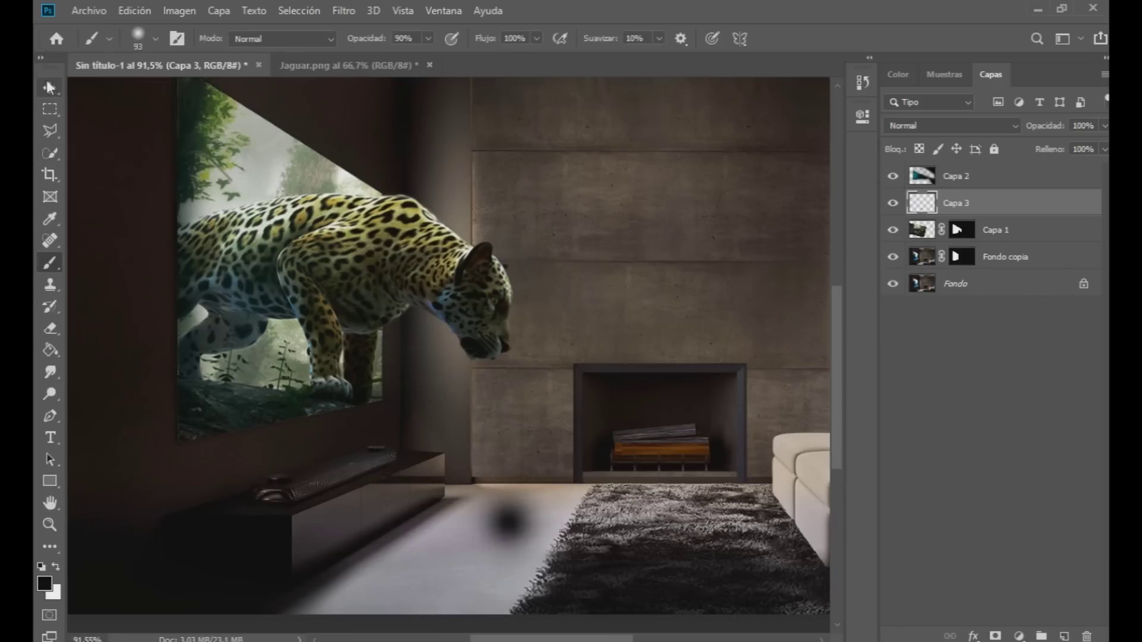
Step: Stretch the black spot horizontally to 397.97% width and shift it toward the television cabinet
left_click(49, 87)
key("ctrl+t")
left_click_drag(568, 522, 744, 523)
left_click_drag(505, 545, 466, 549)
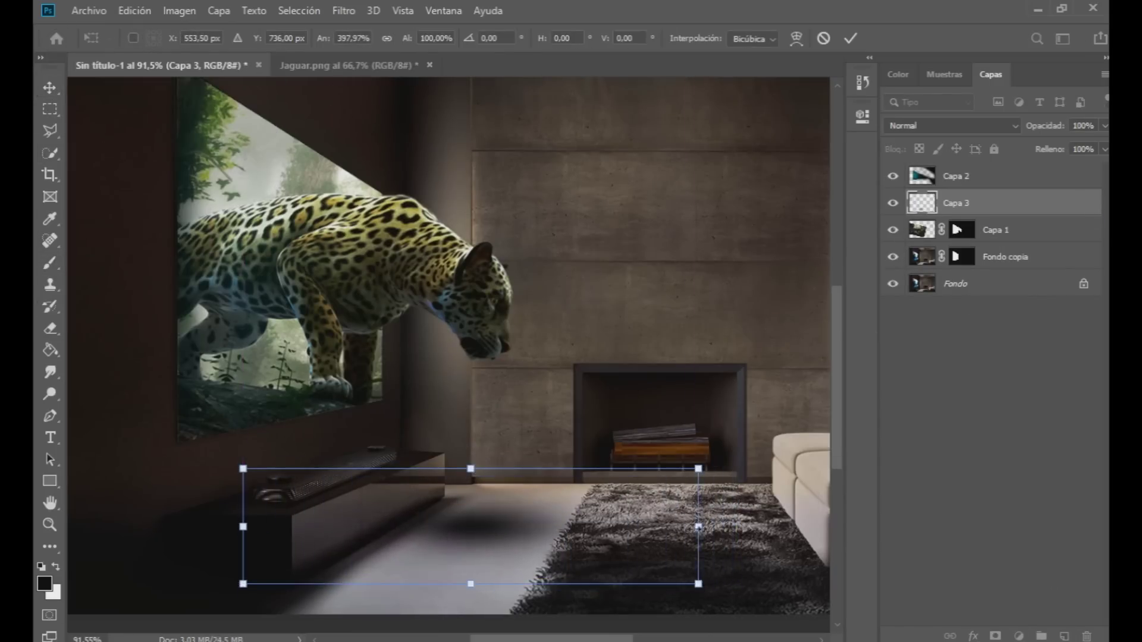
Step: Warp the stretched floor shadow so it slants toward the television cabinet, then apply the transformation
right_click(486, 281)
left_click(524, 385)
left_click_drag(181, 468, 351, 278)
left_click_drag(181, 586, 141, 518)
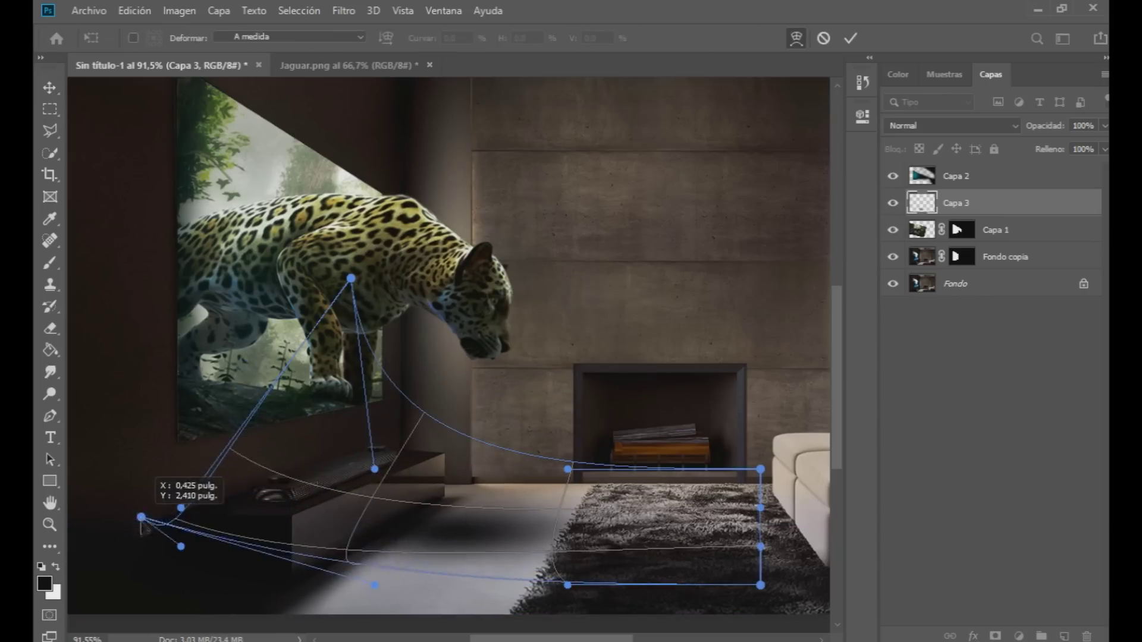
left_click(49, 88)
Step: Lower the floor shadow layer's opacity to 67% and reposition it beside the television cabinet
scroll(476, 309, "down", 7)
scroll(476, 309, "up", 3)
left_click(1104, 126)
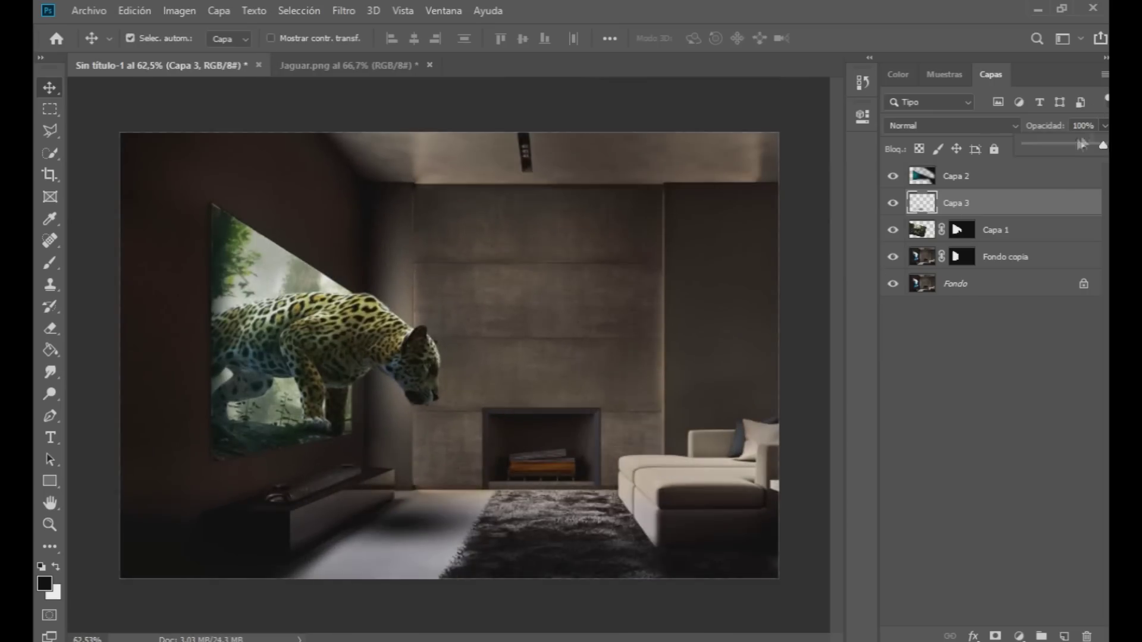
scroll(403, 482, "up", 4)
left_click_drag(445, 557, 355, 554)
left_click_drag(422, 549, 438, 560)
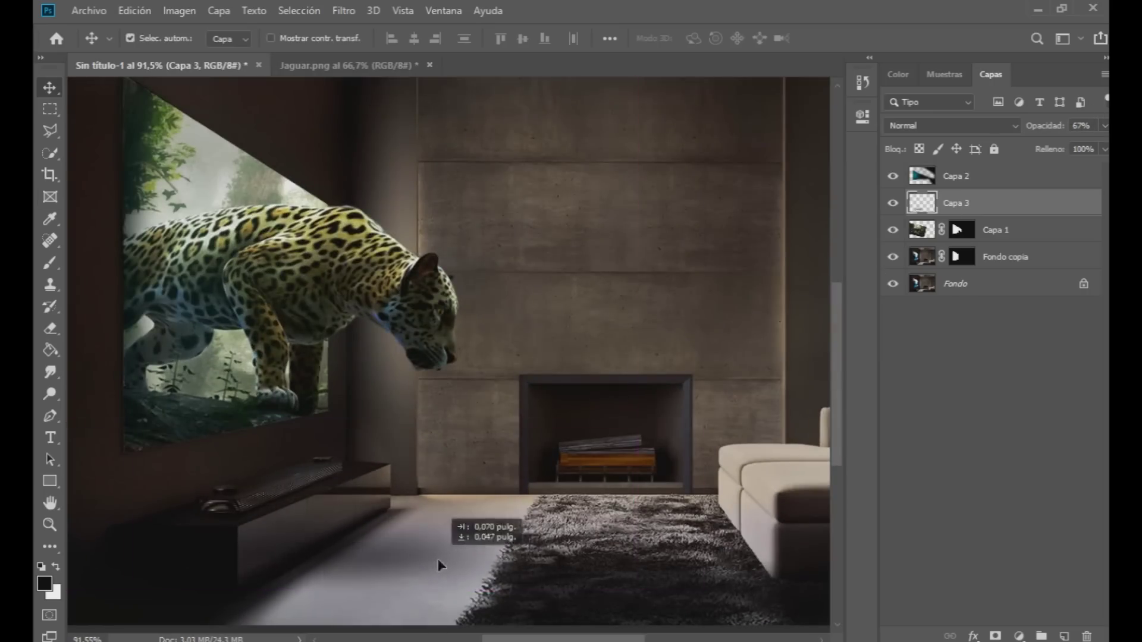
left_click(179, 11)
mouse_move(191, 51)
left_click(428, 141)
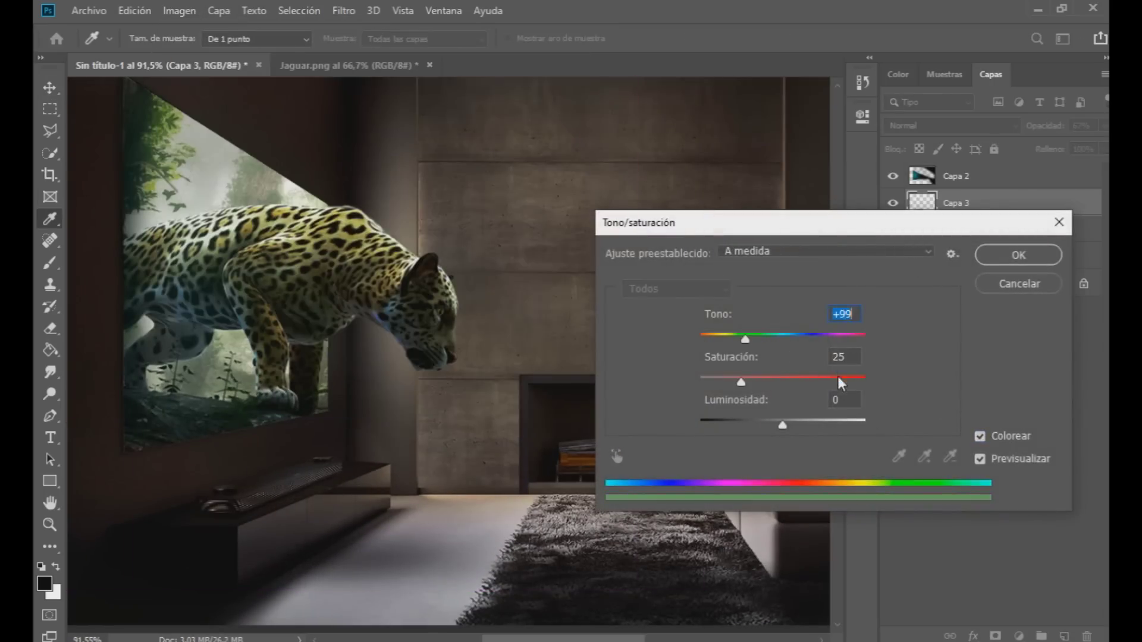
left_click(1034, 284)
Step: Add a second soft black shadow on a new layer over the television cabinet, scaled to about 107% width and 205% height
key("b")
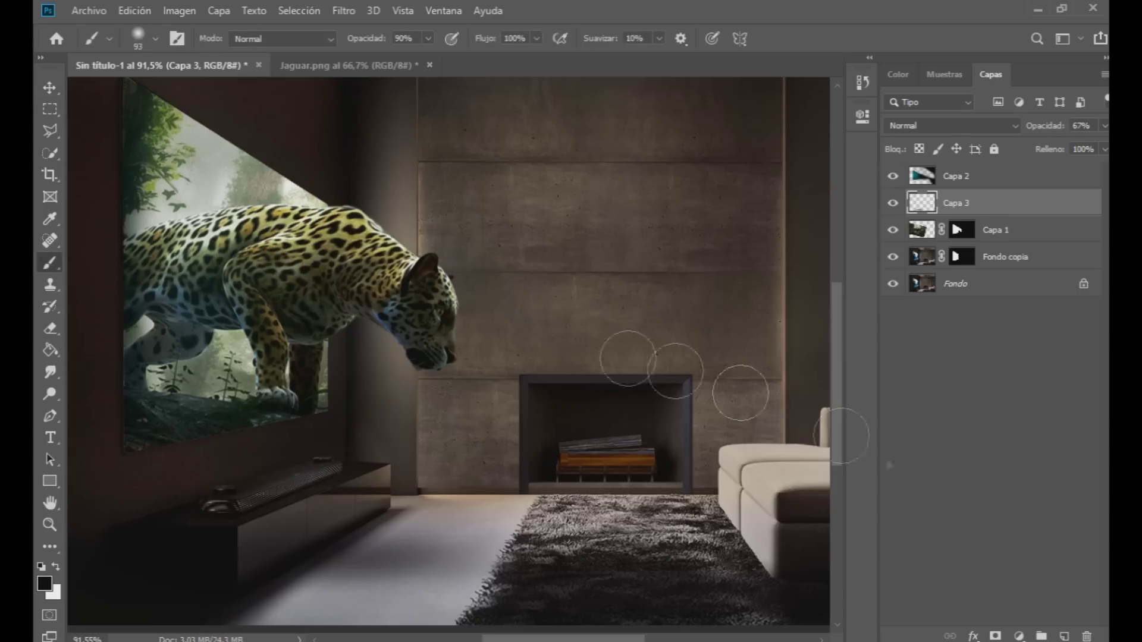
scroll(316, 532, "up", 2)
key("ctrl+t")
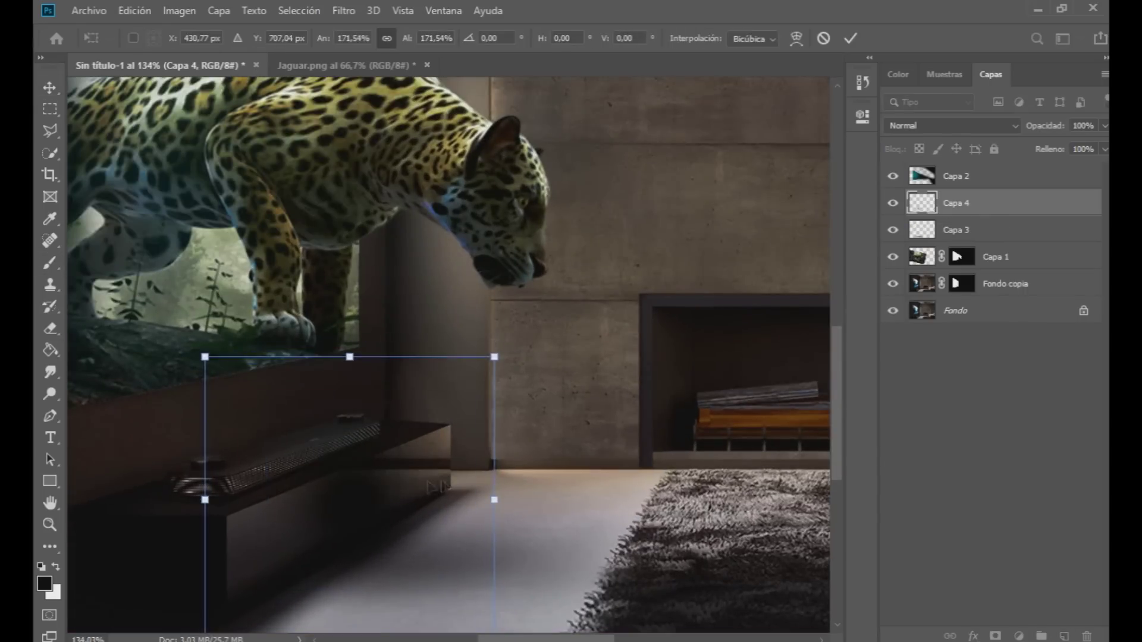
left_click_drag(494, 500, 443, 499)
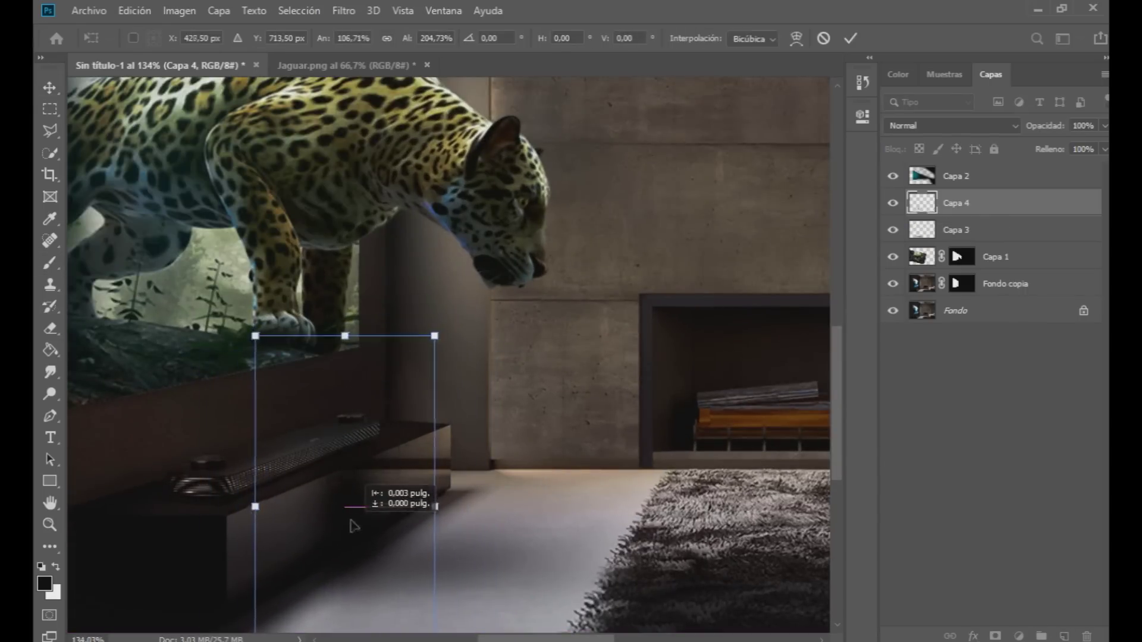
left_click(50, 88)
Step: Duplicate the Capa 4 shadow layer and rotate the copy about -65° over the cabinet below the television
right_click(1006, 204)
left_click(786, 89)
left_click(737, 166)
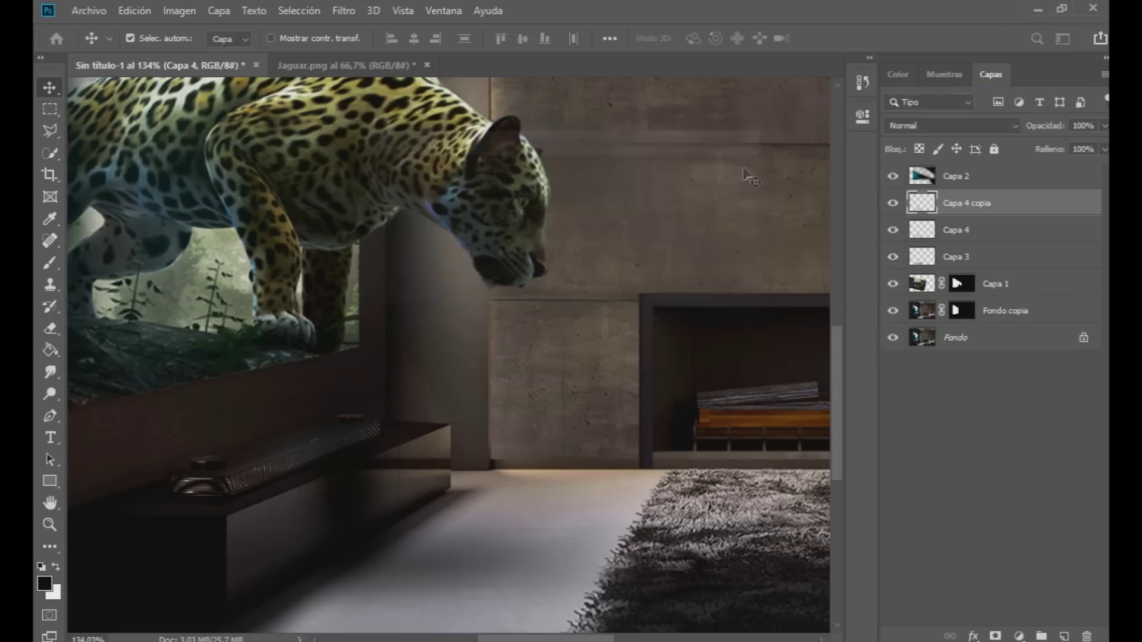
key("ctrl+t")
left_click_drag(301, 305, 238, 354)
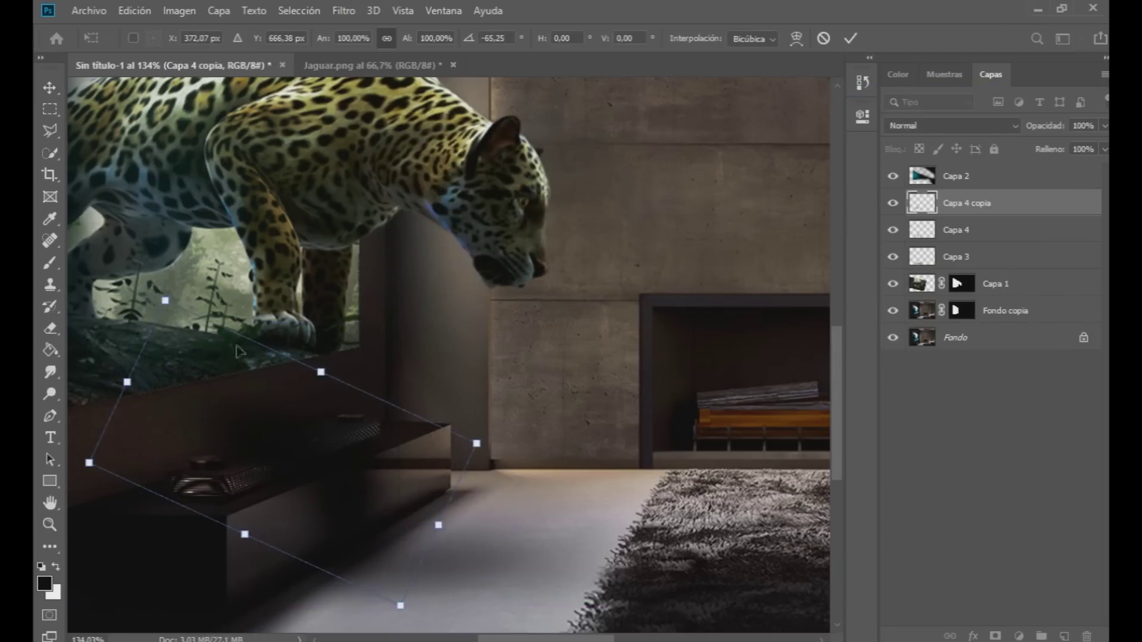
Step: Warp the duplicated shadow to fit the cabinet beneath the jaguar's paws
right_click(253, 191)
left_click(280, 313)
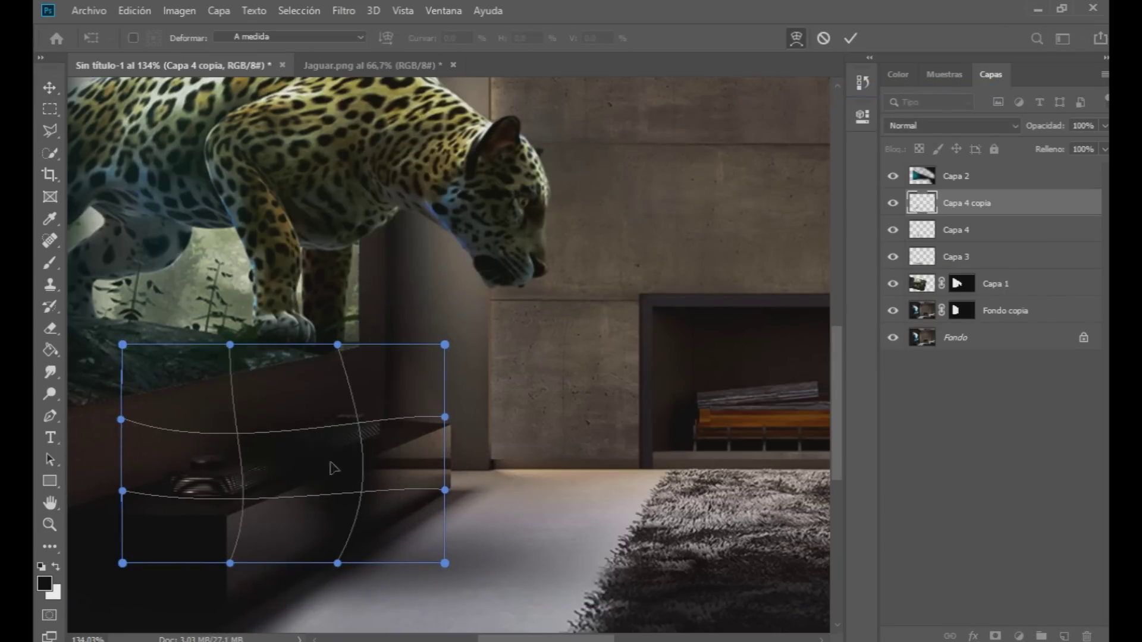
left_click(52, 93)
Step: Apply a Gaussian blur with a 5.2 pixel radius to the duplicated shadow layer
scroll(316, 452, "down", 4)
left_click(343, 11)
mouse_move(370, 201)
left_click(663, 312)
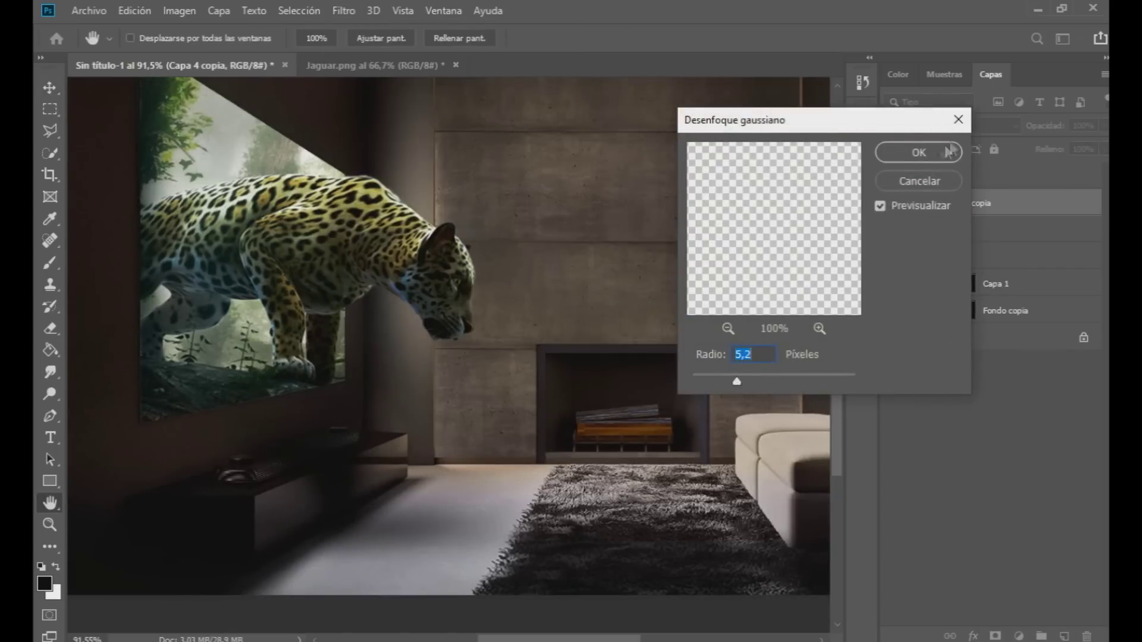
left_click(950, 149)
Step: Merge the Capa 3, Capa 4 and Capa 4 copia shadow layers into one layer
left_click(1023, 221)
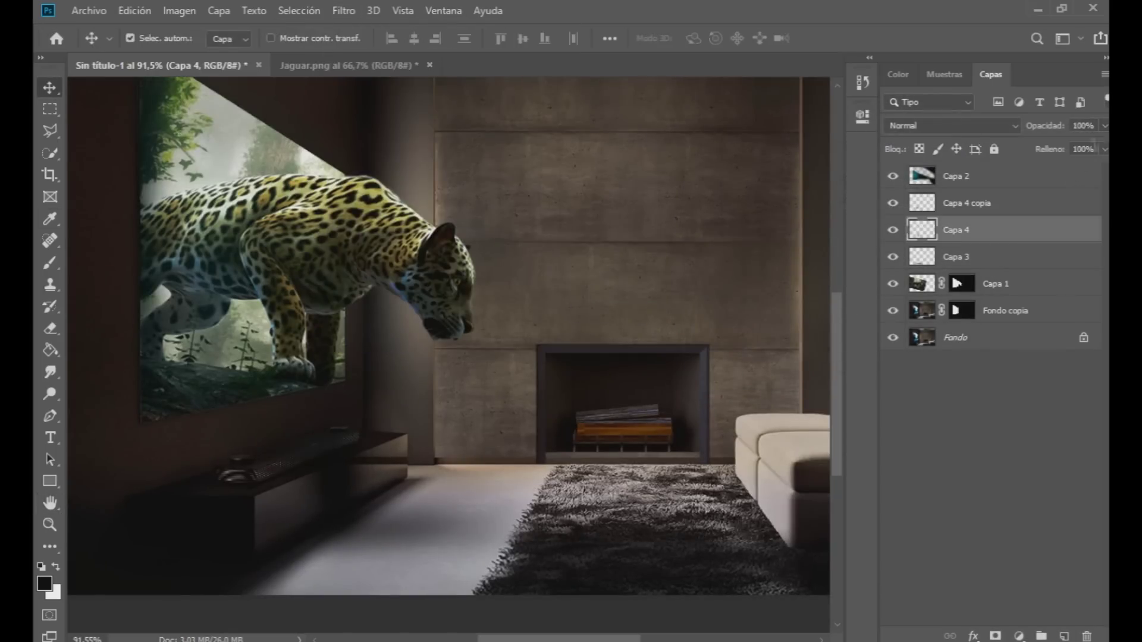
left_click(51, 88)
scroll(497, 421, "down", 6)
left_click(971, 253, "ctrl")
left_click(971, 206, "ctrl")
key("ctrl+e")
Step: Soften the merged shadow layer with another Gaussian blur
left_click(301, 10)
mouse_move(343, 11)
mouse_move(357, 194)
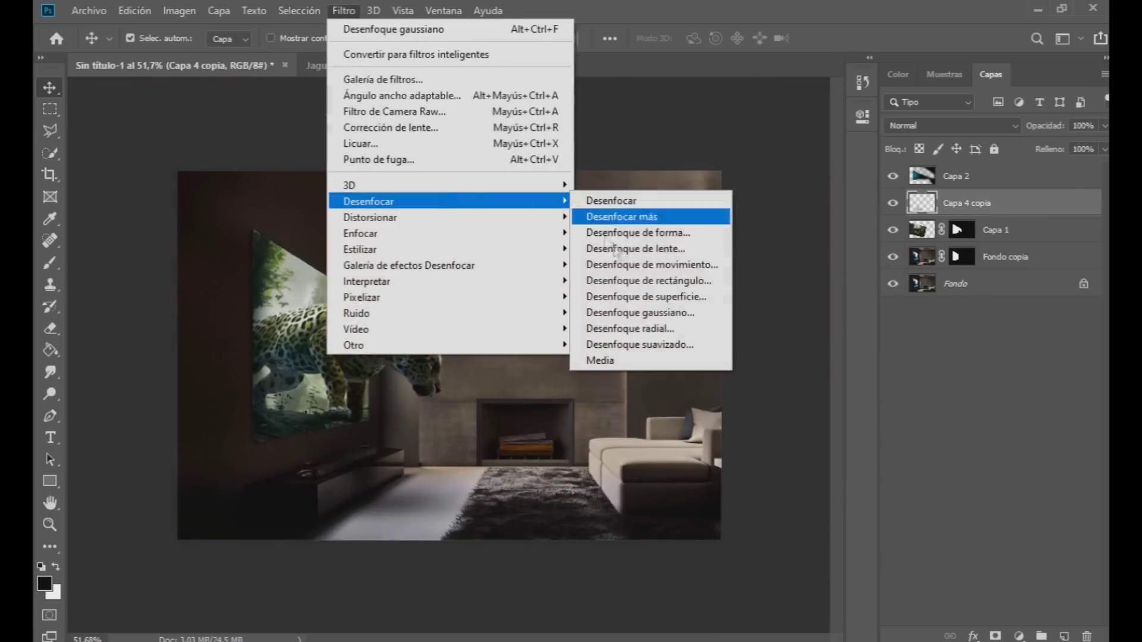
left_click(714, 366)
left_click(904, 158)
Step: Reduce the fill of the Capa 2 overlay layer to 38%
scroll(401, 541, "up", 12)
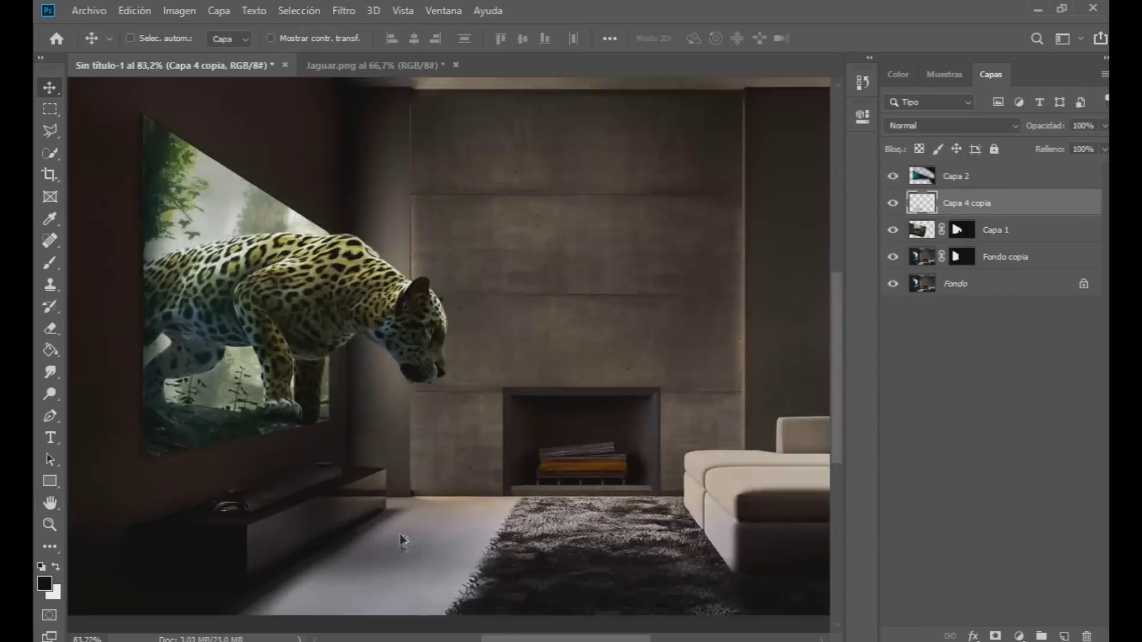
scroll(426, 518, "down", 15)
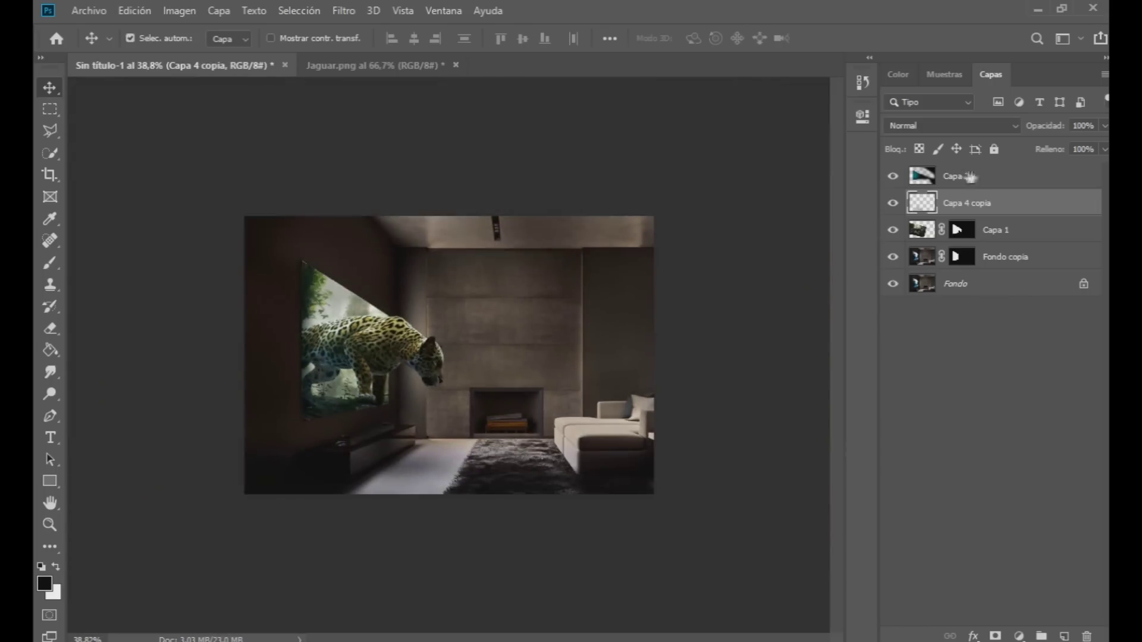
left_click(965, 176)
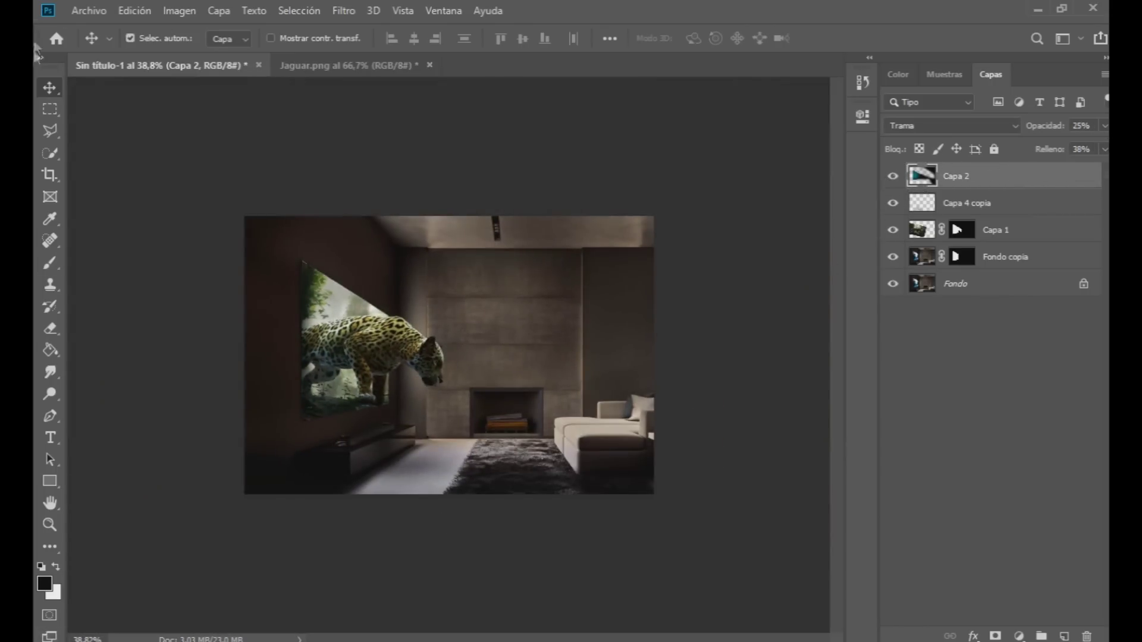
Step: Select the wall strip beside the television's outer edge, add a new layer above Capa 2 and invert the selection
left_click(50, 111)
scroll(231, 214, "up", 2)
left_click_drag(200, 186, 271, 529)
left_click(1065, 637)
left_click(348, 12)
mouse_move(304, 11)
left_click(333, 79)
scroll(238, 304, "up", 5)
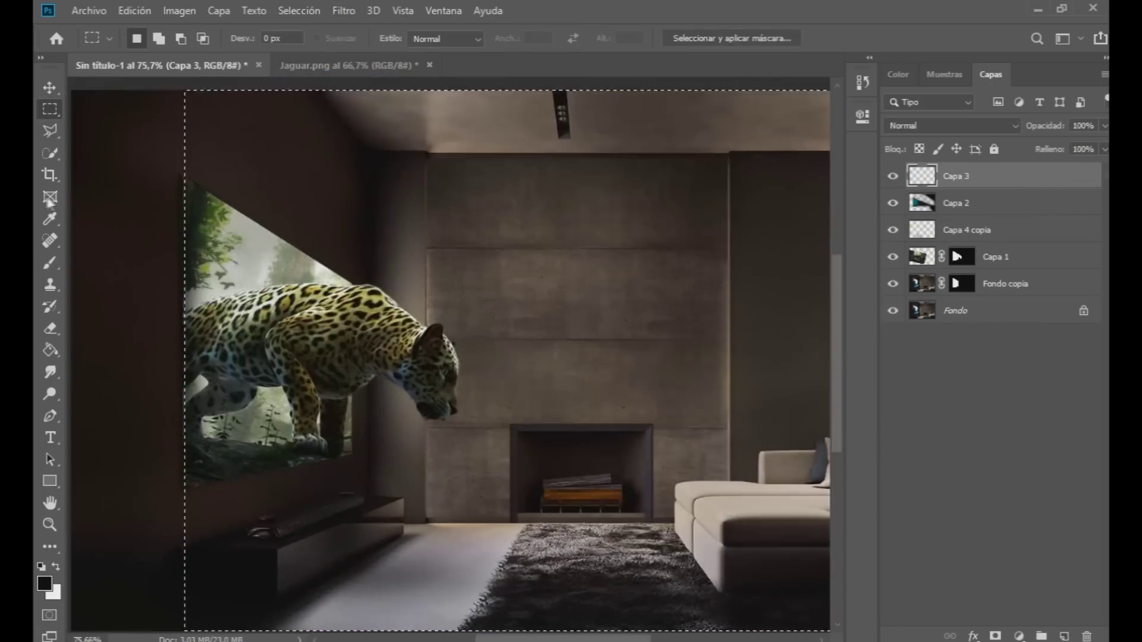
Step: Paint a white glow along the television's outer edge inside the selection on Capa 3, redoing the first stroke
left_click(50, 263)
left_click(44, 584)
left_click(343, 129)
left_click(735, 120)
left_click_drag(179, 179, 182, 421)
key("ctrl+z")
left_click_drag(178, 199, 178, 478)
mouse_move(181, 204)
left_mouse_down()
mouse_move(250, 333)
mouse_move(244, 523)
mouse_move(250, 463)
left_mouse_up()
Step: Apply a Gaussian blur to the white glow so it spreads as haze across the television and wall
left_click(343, 10)
mouse_move(383, 195)
left_click(640, 311)
left_click(919, 153)
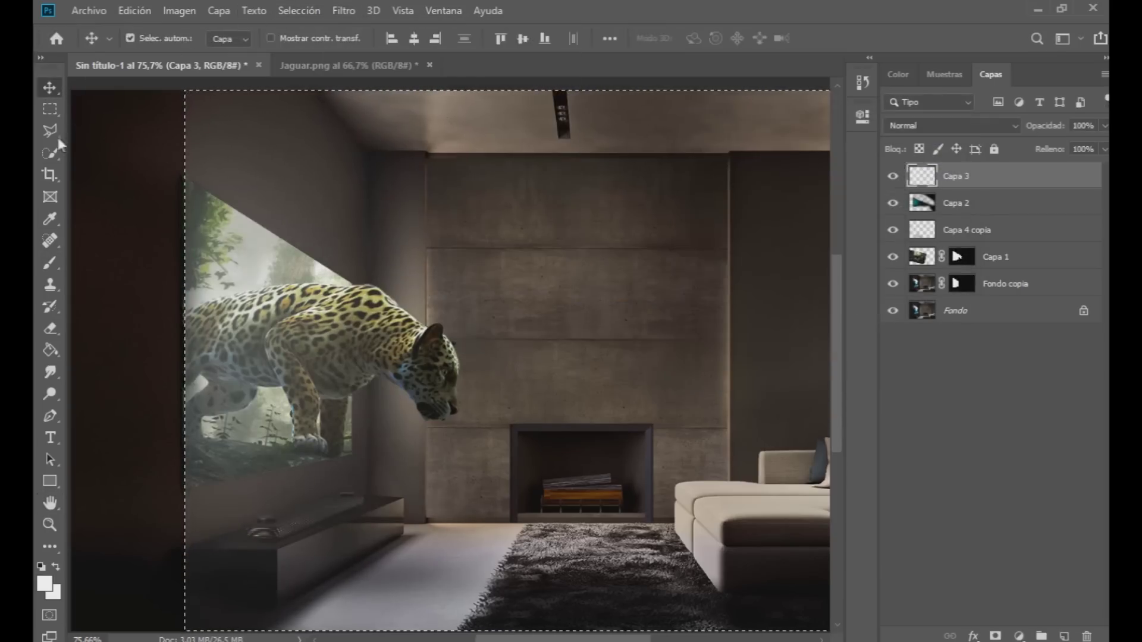
Step: Clear the selection around the room and return to the Move tool
left_click(50, 131)
left_click(124, 169)
double_click(168, 194)
left_click(539, 257)
scroll(470, 238, "down", 3)
scroll(470, 238, "down", 2)
key("v")
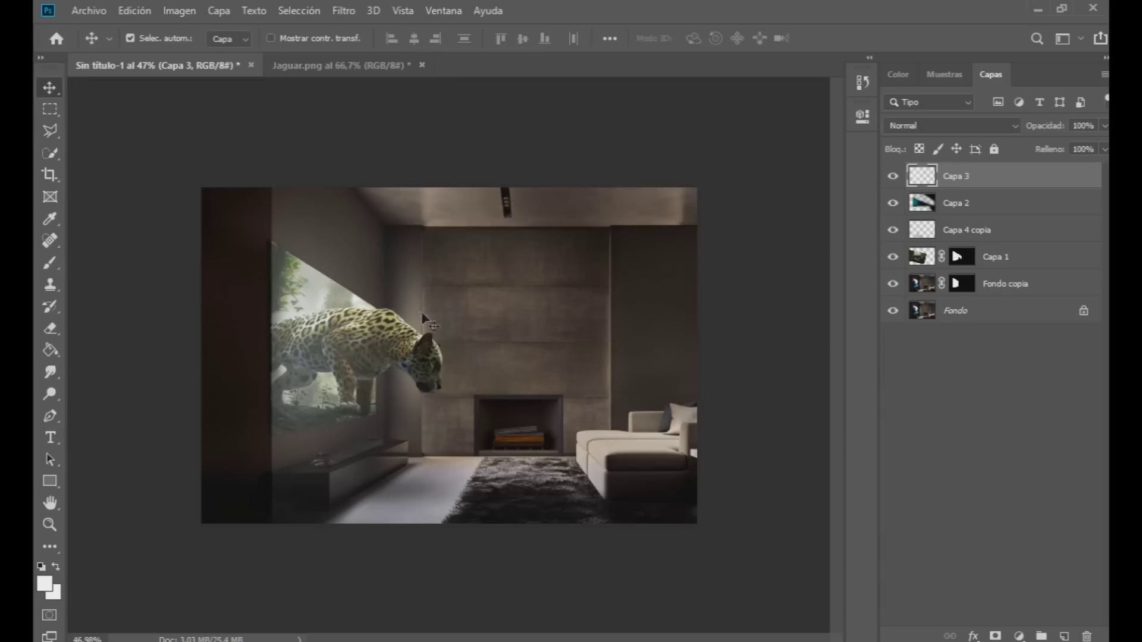
Step: Lock the Capa 2, Capa 1 and Capa 4 copia layers against accidental movement
left_click_drag(332, 308, 343, 310)
left_click(994, 150)
left_click_drag(357, 351, 387, 340)
key("ctrl+z")
left_click(994, 150)
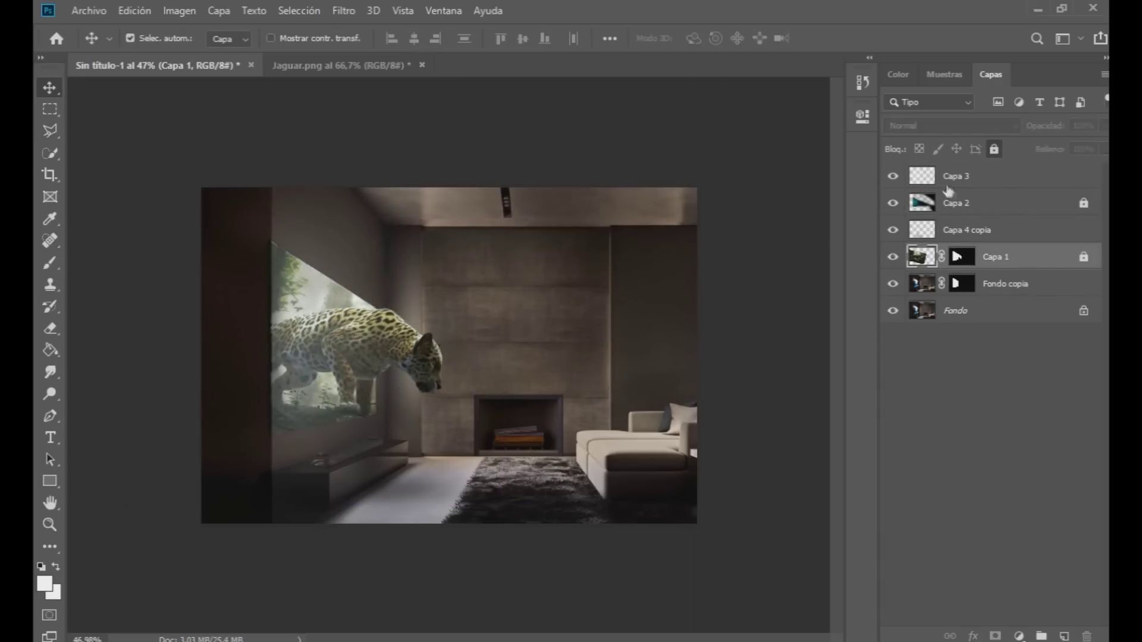
left_click(976, 230)
left_click(994, 150)
Step: Nudge the Capa 3 glow slightly and erase its excess around the television with a 200 px eraser at 71% opacity
left_click(992, 182)
key("ctrl+t")
mouse_move(396, 285)
left_mouse_down()
mouse_move(342, 286)
mouse_move(395, 284)
left_mouse_up()
left_click(44, 94)
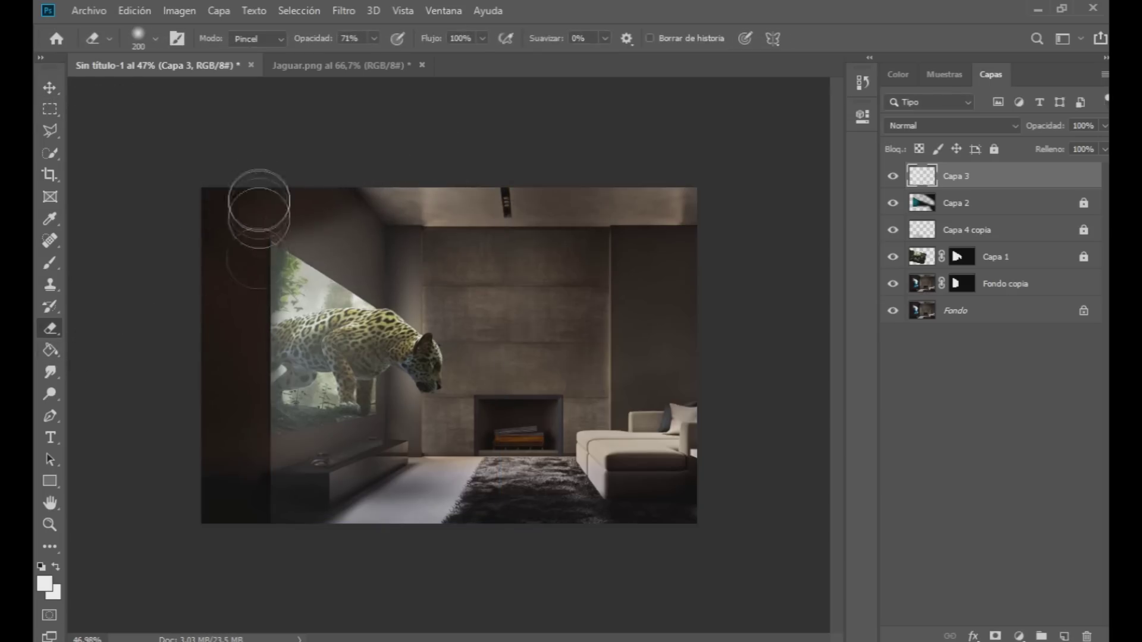
scroll(357, 411, "up", 9)
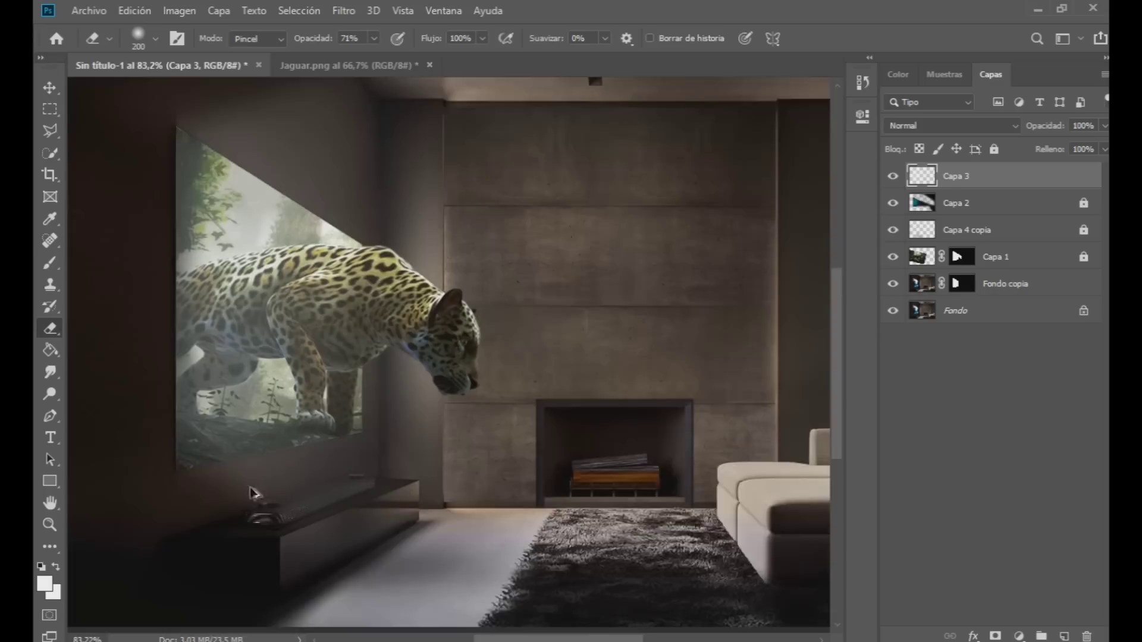
Step: Erase leftover glow around the television and ceiling with a 62 px eraser
left_click(138, 41)
left_click_drag(176, 90, 156, 90)
left_click(143, 480)
scroll(128, 440, "up", 4)
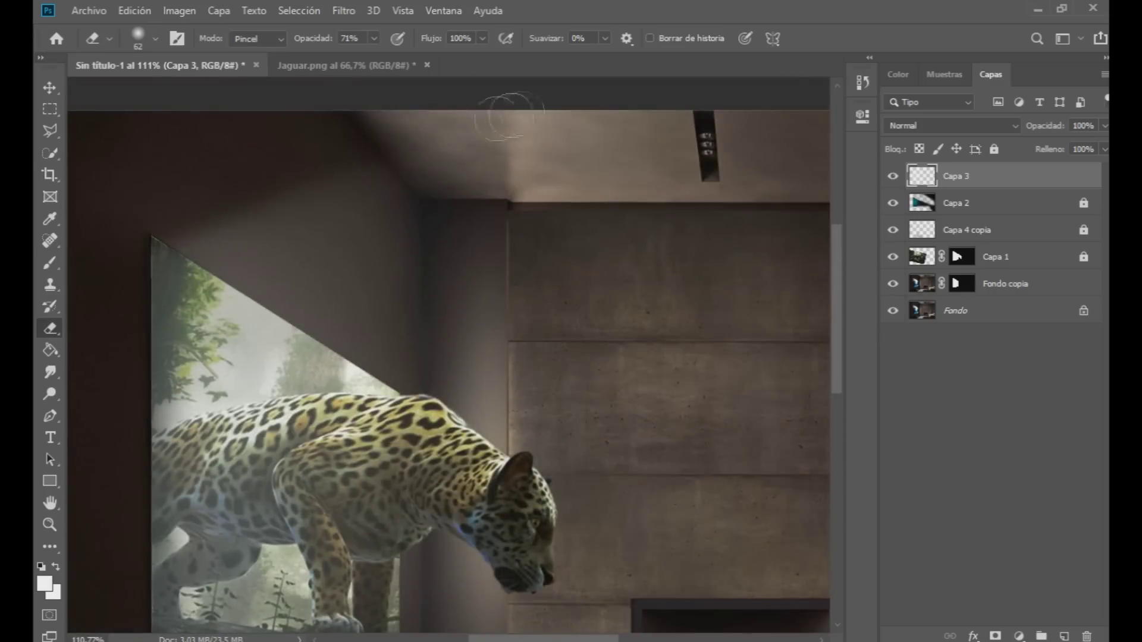
Step: Soften the remaining glow with a 125 px eraser at 16% opacity
scroll(357, 204, "down", 8)
left_click(373, 38)
left_click(153, 44)
left_click_drag(156, 90, 167, 90)
left_click(587, 286)
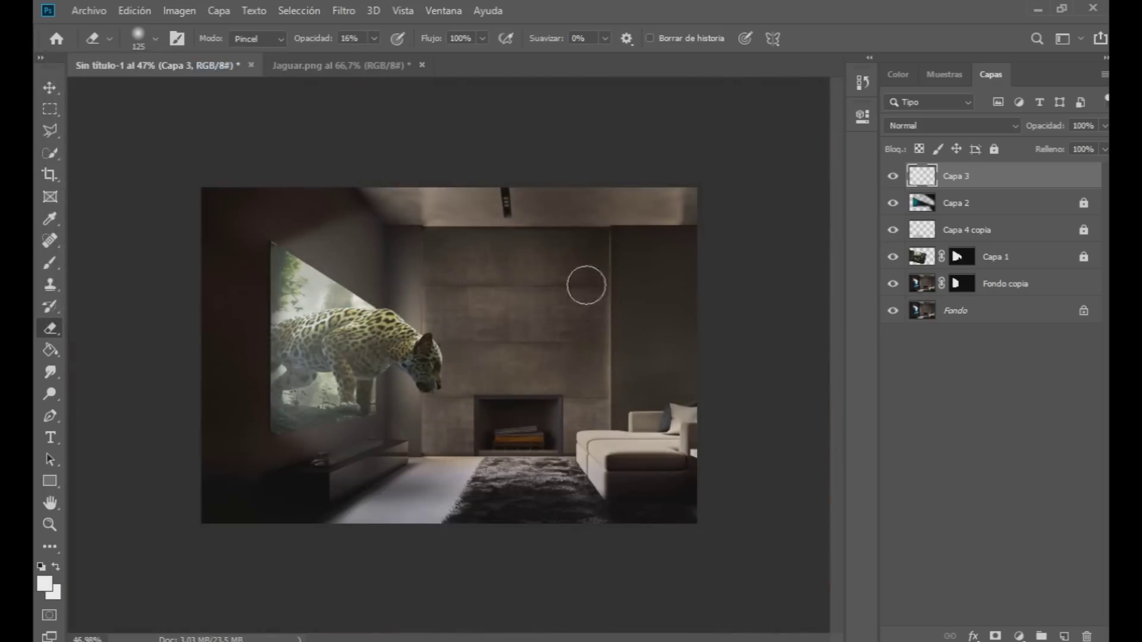
Step: Duplicate the Capa 3 glow layer and move the copy below the jaguar layer Capa 1
left_click(52, 89)
right_click(988, 172)
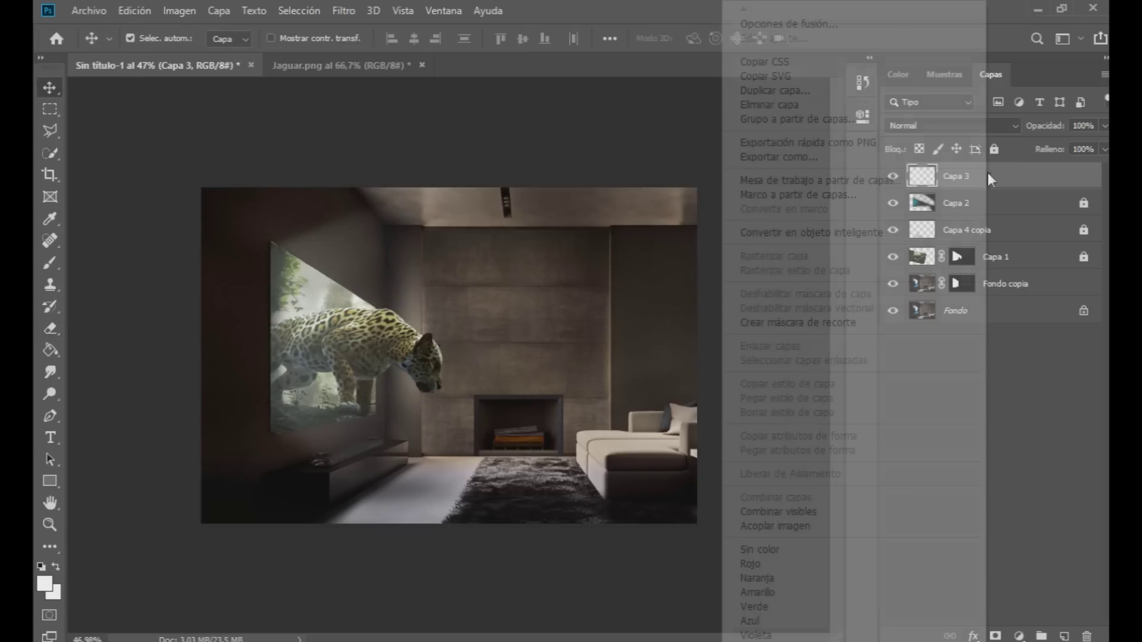
left_click(767, 80)
left_click(726, 170)
left_click_drag(952, 203, 958, 297)
Step: Move the Capa 3 glow to the television's inner edge by the jaguar's head and resize it to fit there
left_click_drag(327, 275, 516, 342)
key("ctrl+t")
left_click_drag(482, 587, 459, 451)
left_click_drag(483, 375, 434, 398)
scroll(424, 393, "up", 8)
mouse_move(398, 445)
left_mouse_down()
mouse_move(398, 435)
mouse_move(405, 444)
left_mouse_up()
left_click_drag(471, 565, 472, 549)
left_click(50, 88)
Step: Move the Capa 3 glow layer beneath Capa 1 so it lies behind the jaguar
scroll(458, 232, "down", 1)
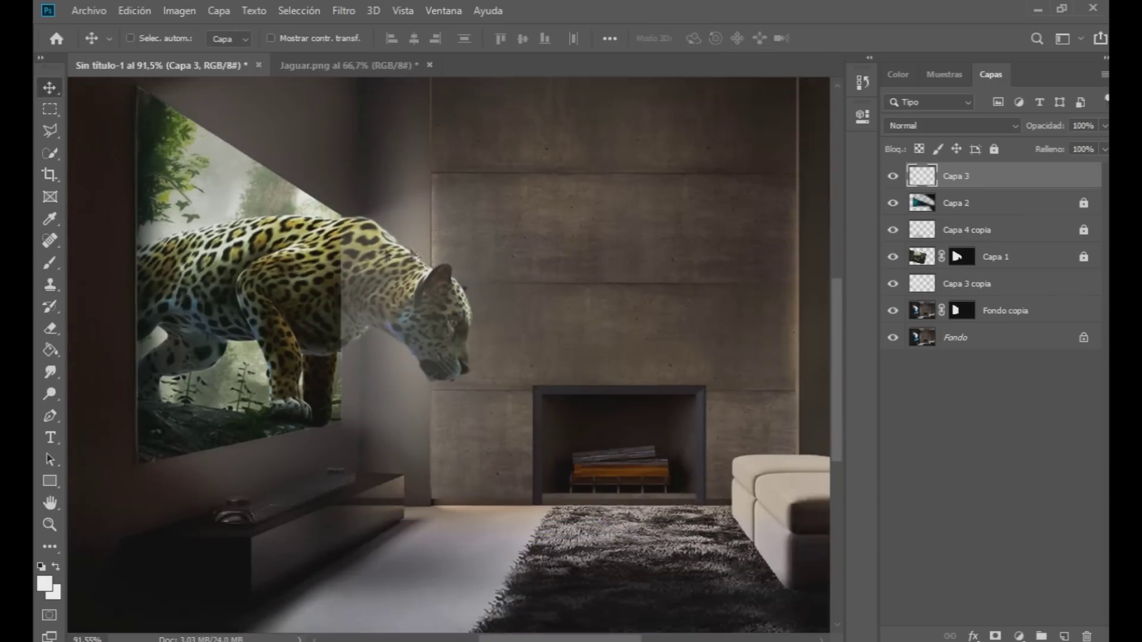
scroll(333, 257, "up", 3)
scroll(512, 291, "down", 5)
left_click_drag(959, 182, 963, 271)
scroll(369, 420, "down", 1)
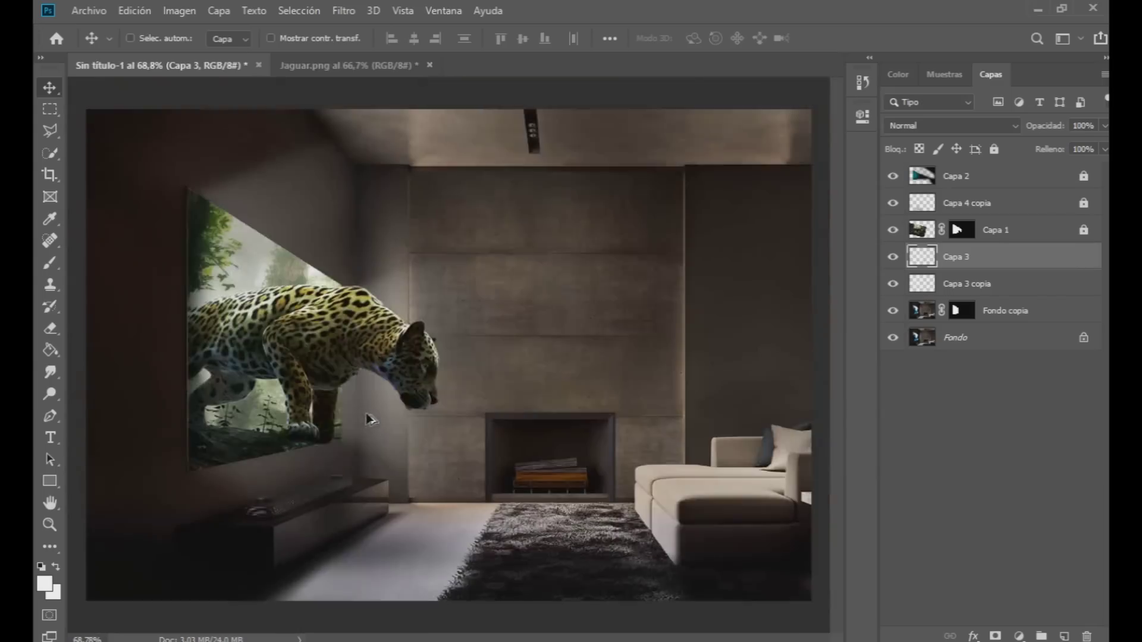
Step: Duplicate the Capa 3 glow layer as Capa 3 copia 2 and place it at the top of the layer stack
right_click(964, 262)
left_click(768, 102)
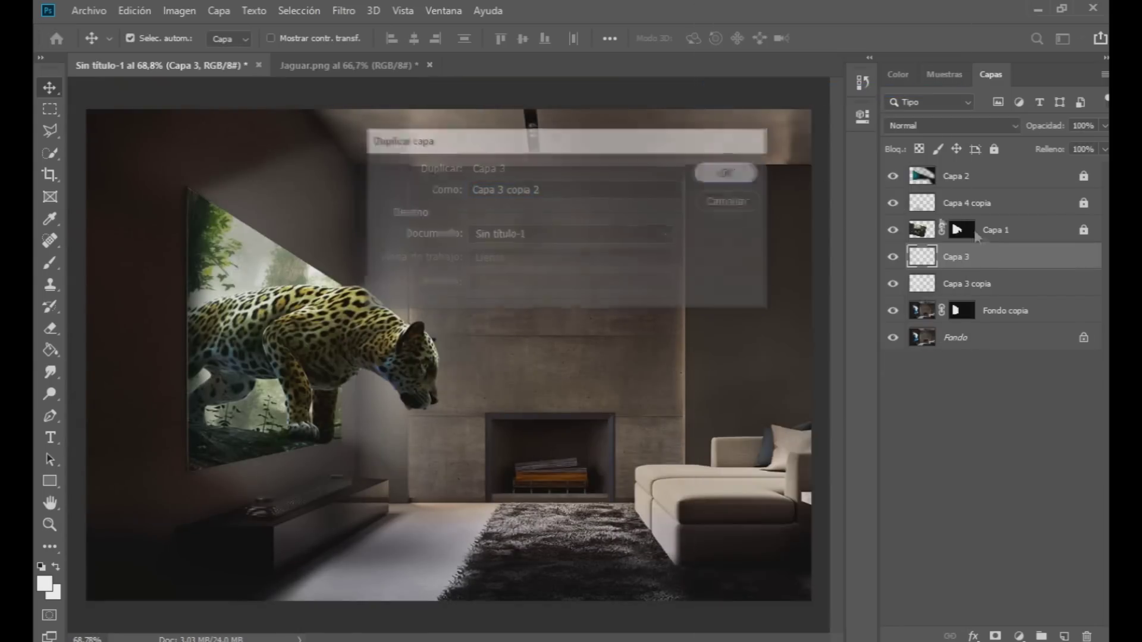
key("Return")
Step: Position the Capa 3 copia 2 glow over the television and stretch it to about 185% height, spanning the full image
key("ctrl+t")
left_click_drag(428, 350, 273, 245)
left_click_drag(316, 410, 323, 602)
left_click_drag(279, 133, 278, 97)
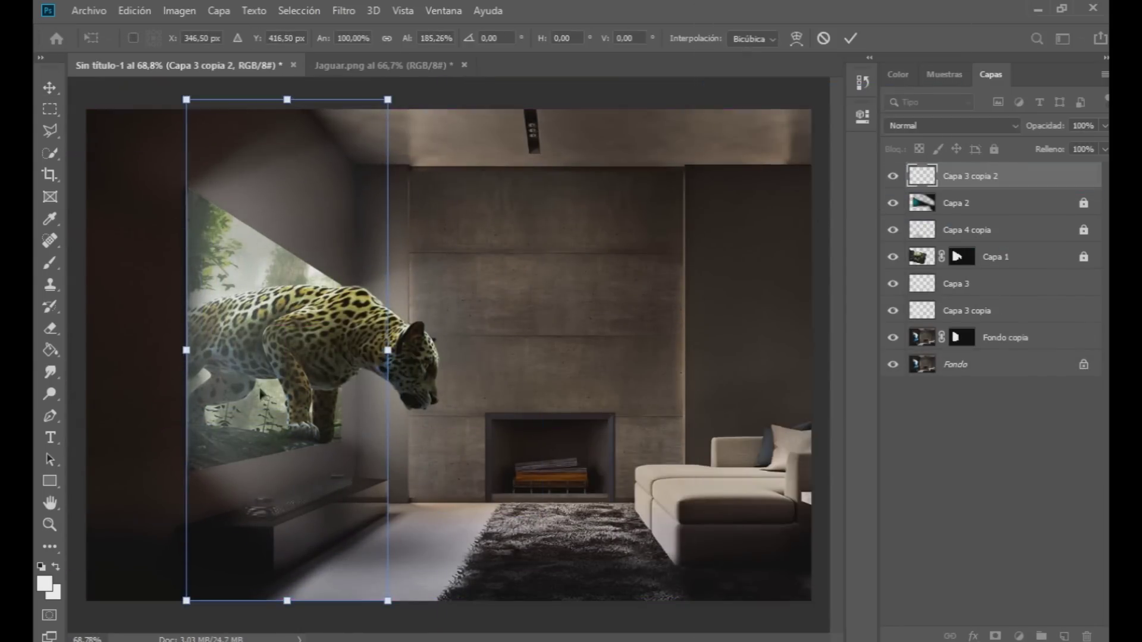
key("Return")
scroll(309, 363, "down", 6)
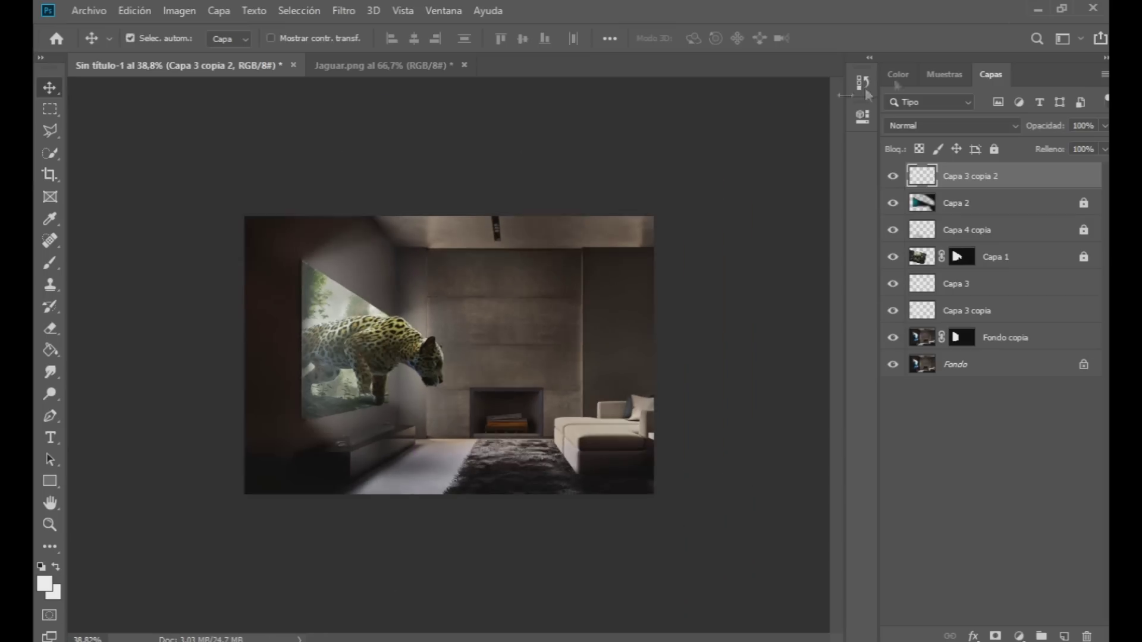
Step: Colorize the Capa 3 copia glow green with Hue/Saturation, raising its saturation and lowering its lightness
scroll(334, 378, "up", 7)
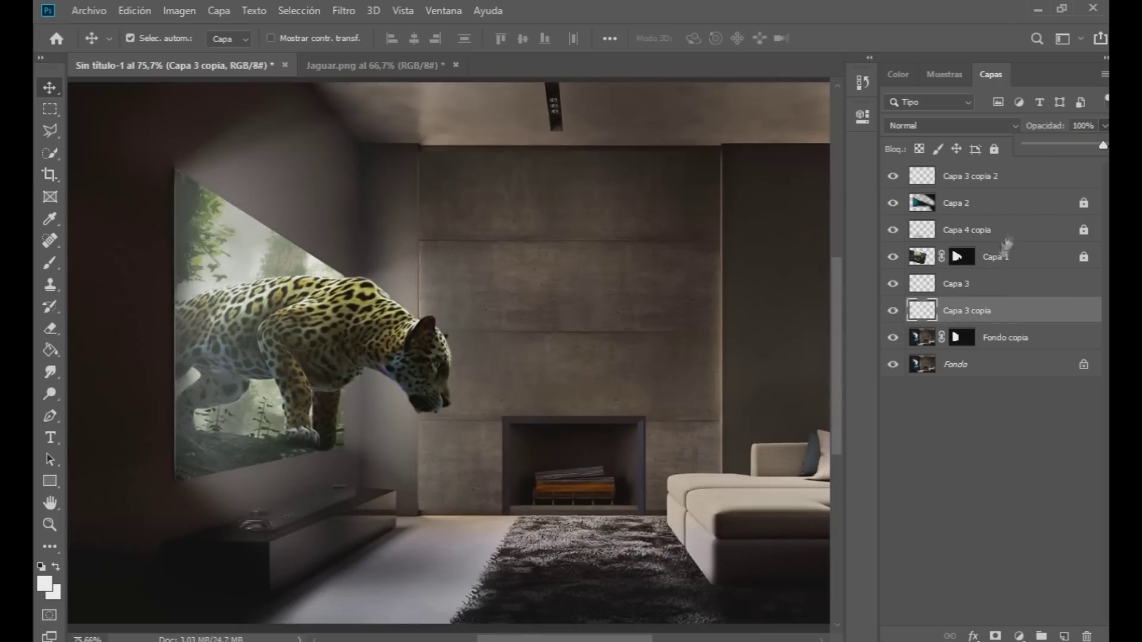
left_click(179, 11)
mouse_move(198, 53)
left_click(446, 143)
left_click_drag(782, 382, 829, 384)
left_click_drag(783, 339, 749, 340)
left_click(980, 437)
left_click_drag(818, 380, 829, 382)
left_click_drag(782, 425, 729, 426)
left_click_drag(758, 337, 762, 338)
left_click_drag(730, 425, 742, 425)
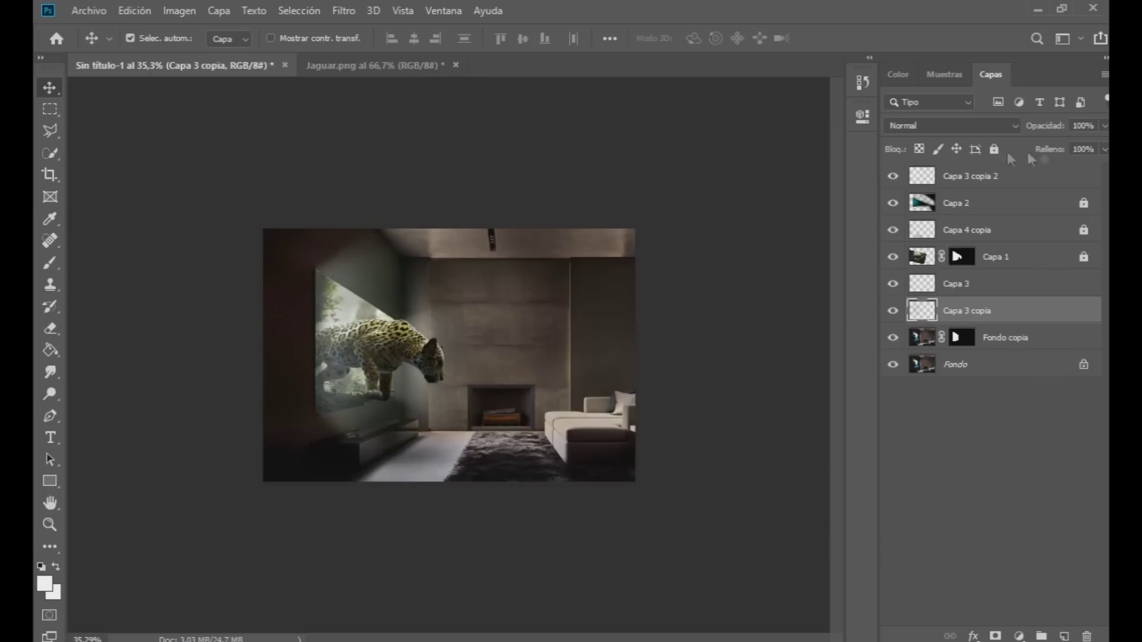
Step: Adjust the Capa 3 glow with Hue/Saturation, setting hue -32, saturation +5 and lightness -29
left_click(956, 284)
left_click(179, 10)
mouse_move(184, 51)
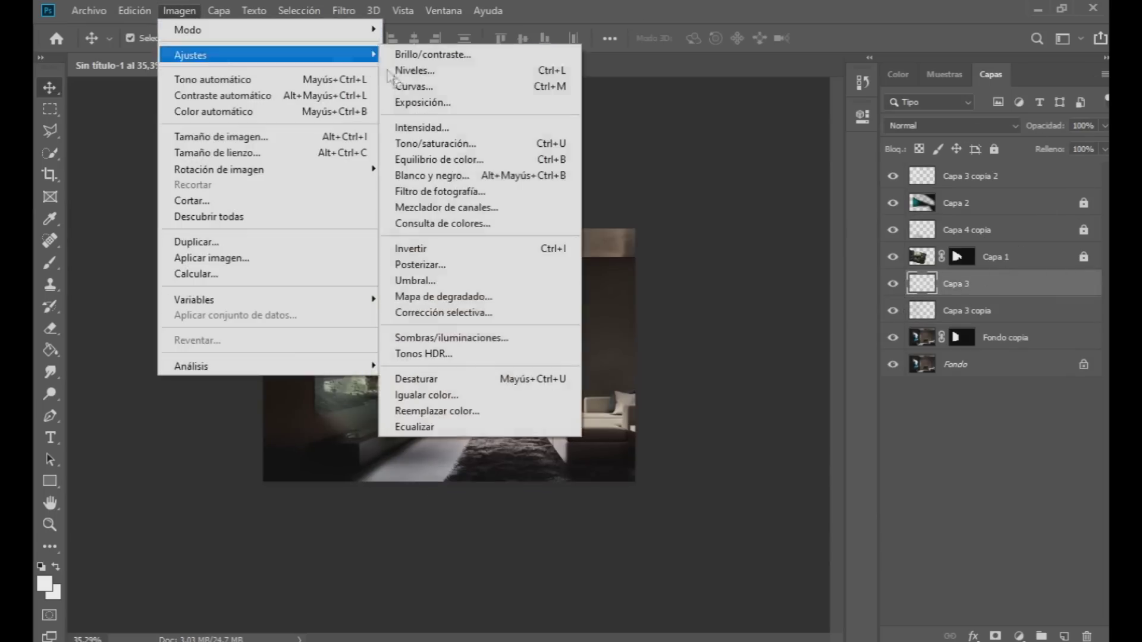
left_click(428, 143)
left_click_drag(805, 383, 823, 382)
left_click_drag(783, 339, 756, 339)
left_click_drag(783, 425, 750, 425)
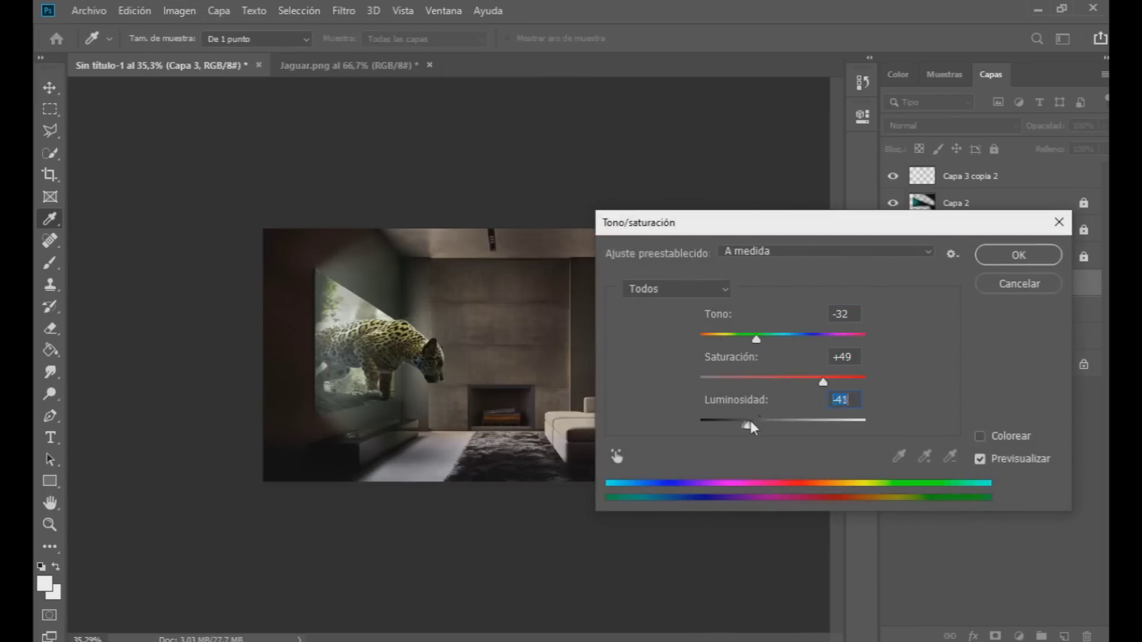
left_click(980, 460)
left_click(980, 460)
left_click_drag(824, 382, 787, 383)
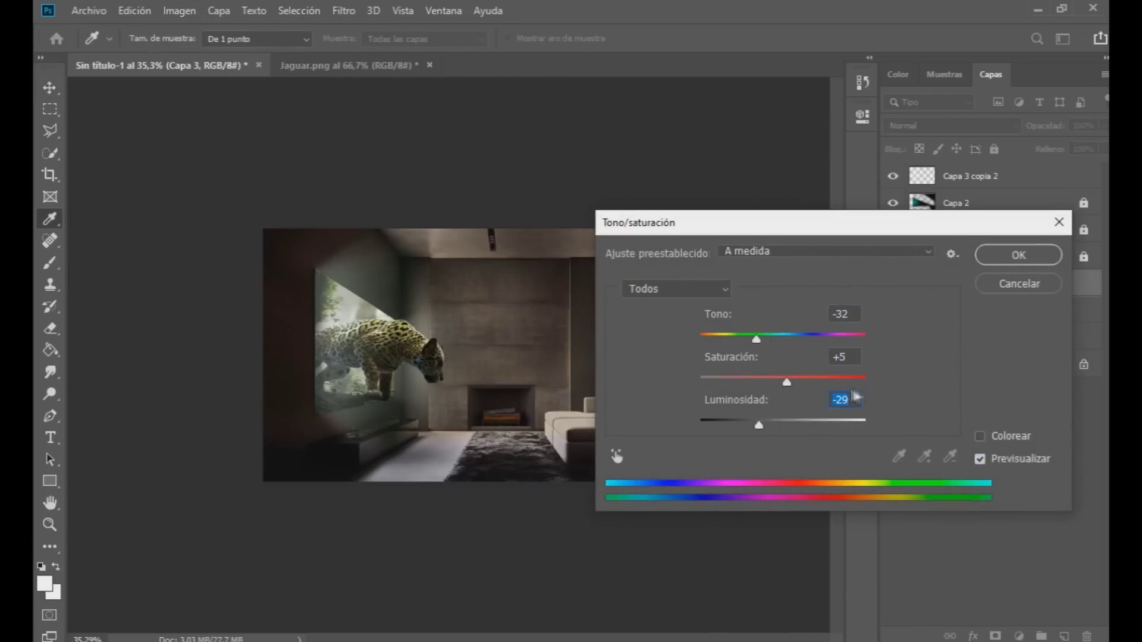
left_click(1018, 255)
Step: Colorize the Capa 3 copia 2 glow teal with Hue/Saturation at hue 191, saturation 25 and lightness -22
left_click(964, 176)
left_click(179, 10)
mouse_move(184, 51)
left_click(428, 143)
left_click(978, 439)
left_click(773, 340)
left_click(765, 423)
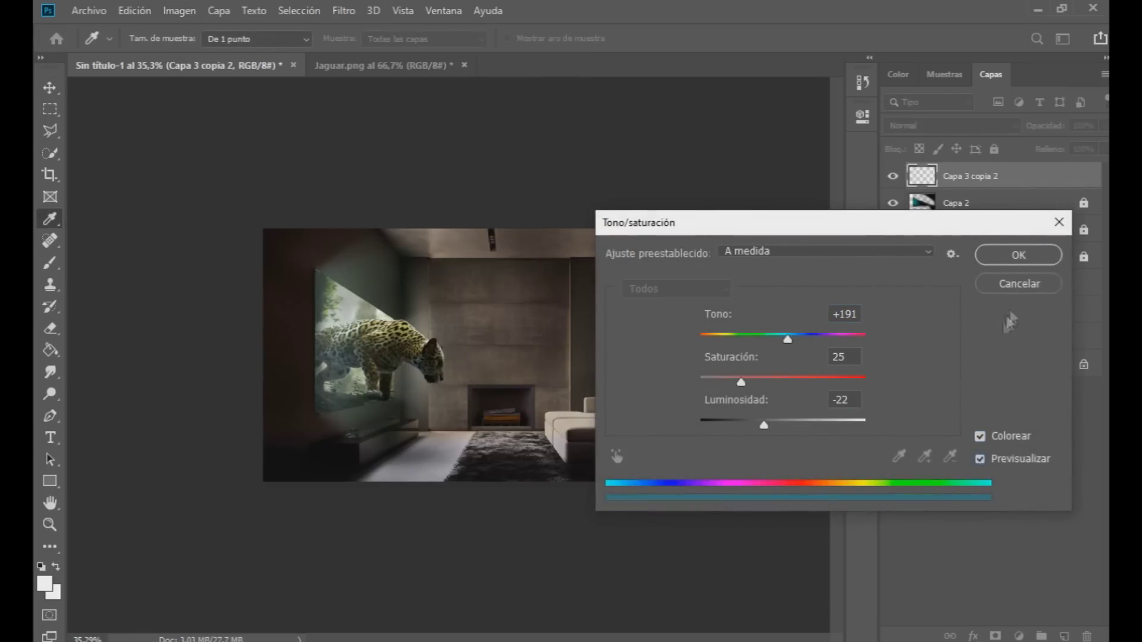
left_click(1019, 256)
Step: Add a new layer above Capa 3 copia 2 and fill it with black (000000)
scroll(311, 459, "up", 8)
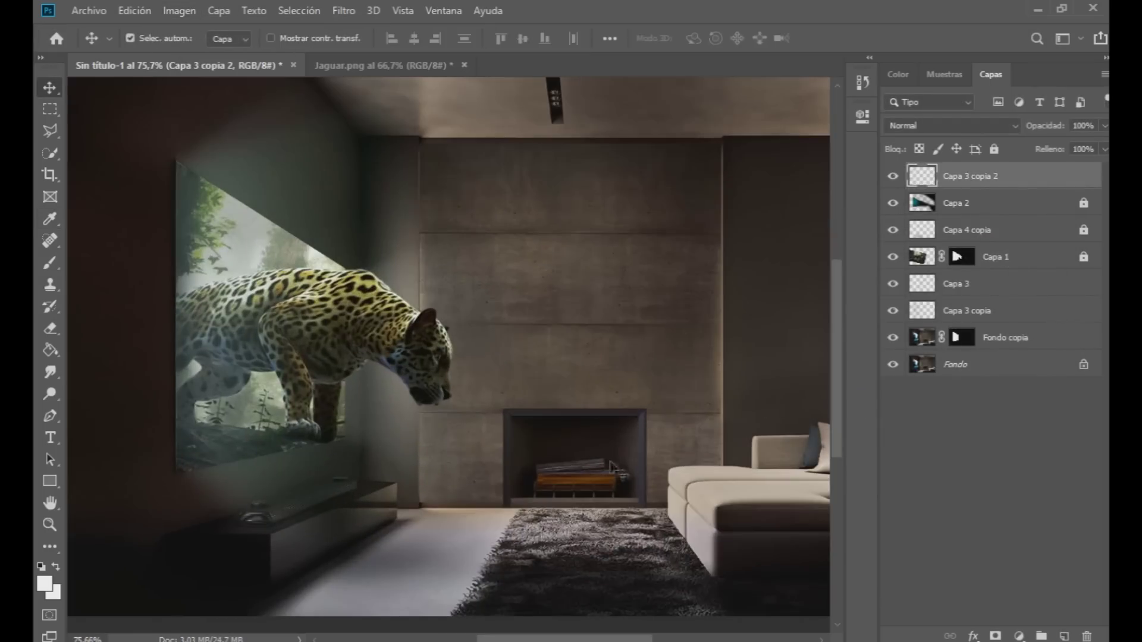
scroll(620, 466, "down", 3)
left_click(1065, 637)
left_click(45, 584)
left_click(554, 339)
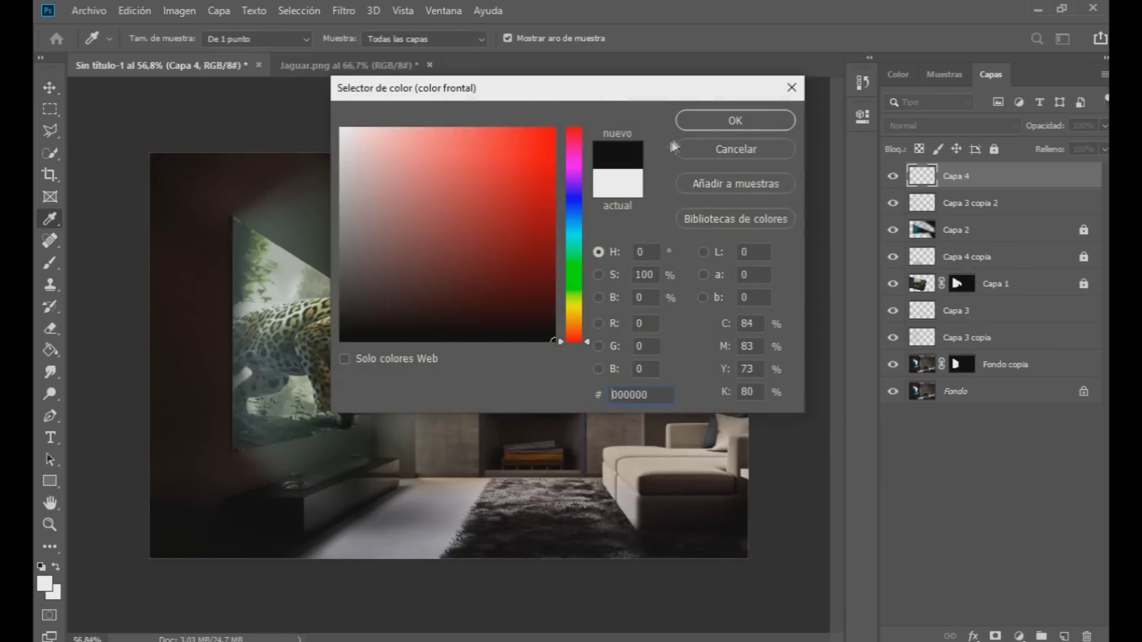
left_click(734, 121)
left_click(50, 350)
left_click(285, 285)
Step: Try out filter effects on the black-filled Capa 4 layer
left_click(342, 12)
mouse_move(367, 282)
left_click(600, 333)
left_click(671, 128)
left_click(343, 11)
mouse_move(368, 202)
left_click(650, 311)
left_click(923, 150)
Step: Try Capa 4 with the Sobreexpos. lineal (Añadir) blend mode and a reduced fill, and delete the layer
left_click(964, 125)
left_click(954, 280)
left_click(928, 126)
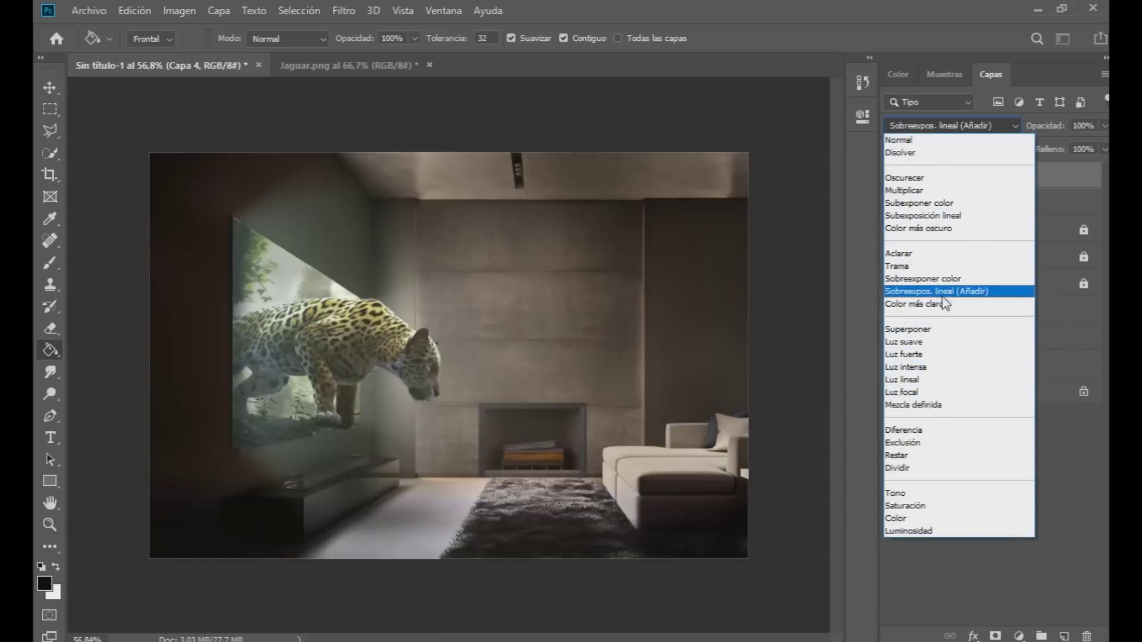
left_click(939, 292)
left_click(1105, 150)
left_click_drag(1105, 168, 1045, 168)
left_click(969, 185)
key("Delete")
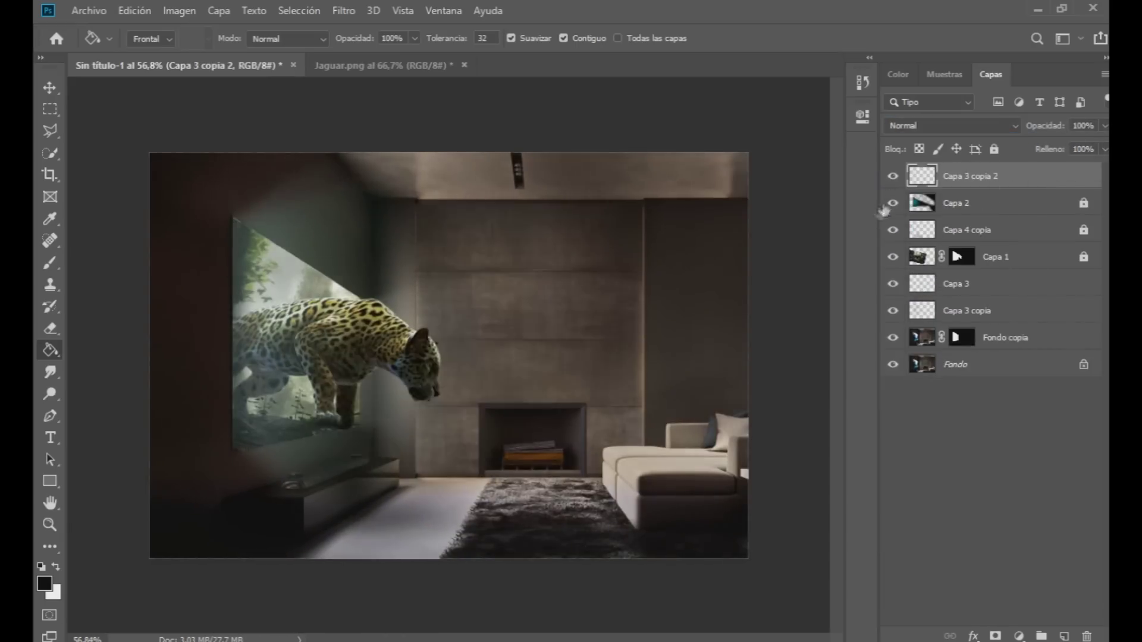
Step: Load the television screen's outline as a selection and target the Capa 1 layer mask for painting with the Brush tool
scroll(619, 461, "down", 4)
scroll(616, 462, "up", 6)
scroll(305, 487, "down", 5)
scroll(375, 461, "up", 4)
scroll(404, 458, "down", 4)
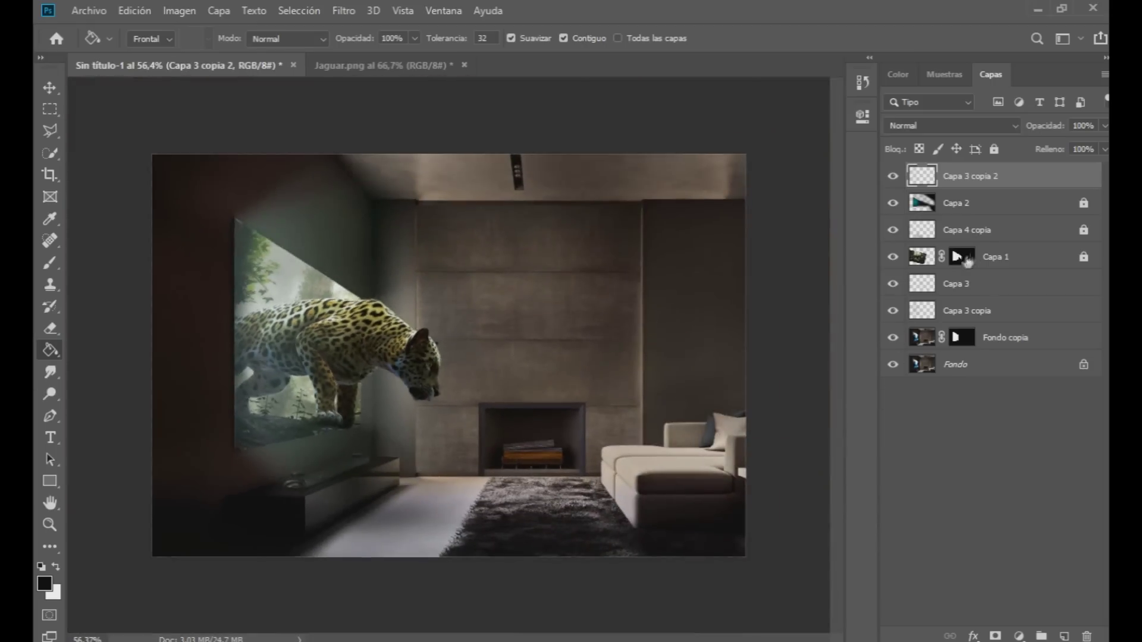
left_click(959, 257)
key("b")
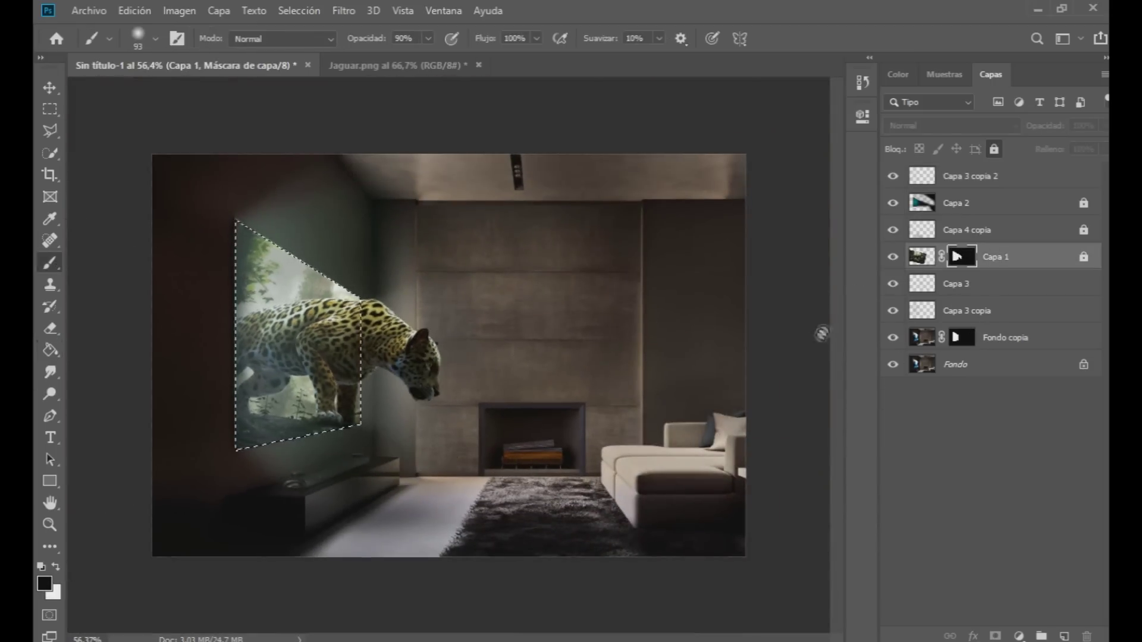